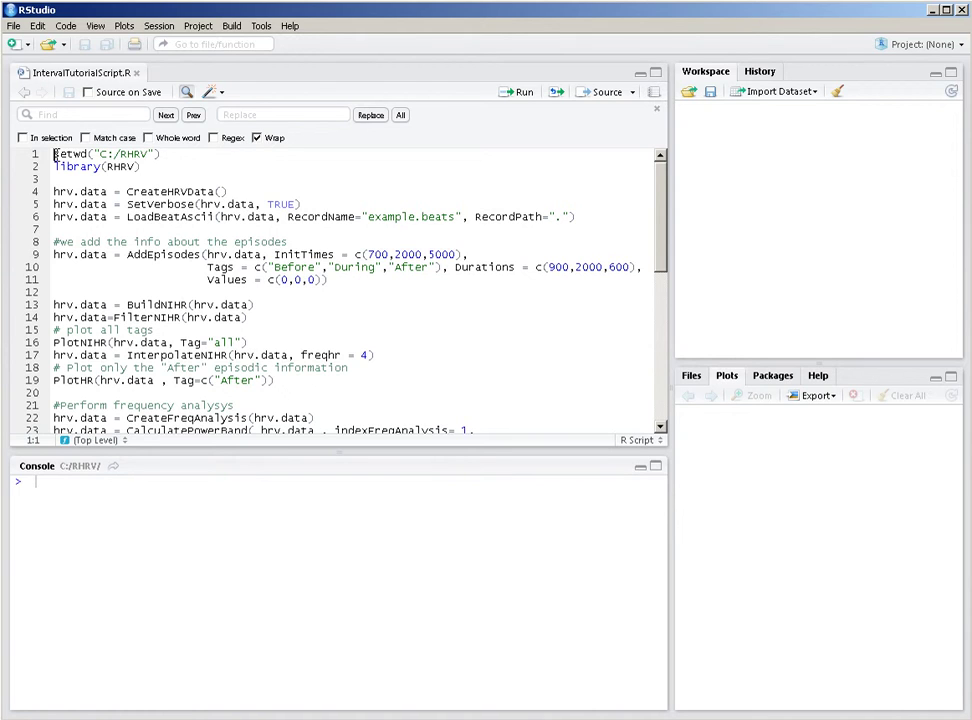
Run the script from setwd("C:/RHRV") through the LoadBeatAscii call that loads example.beats into hrv.data
key("ctrl+Return")
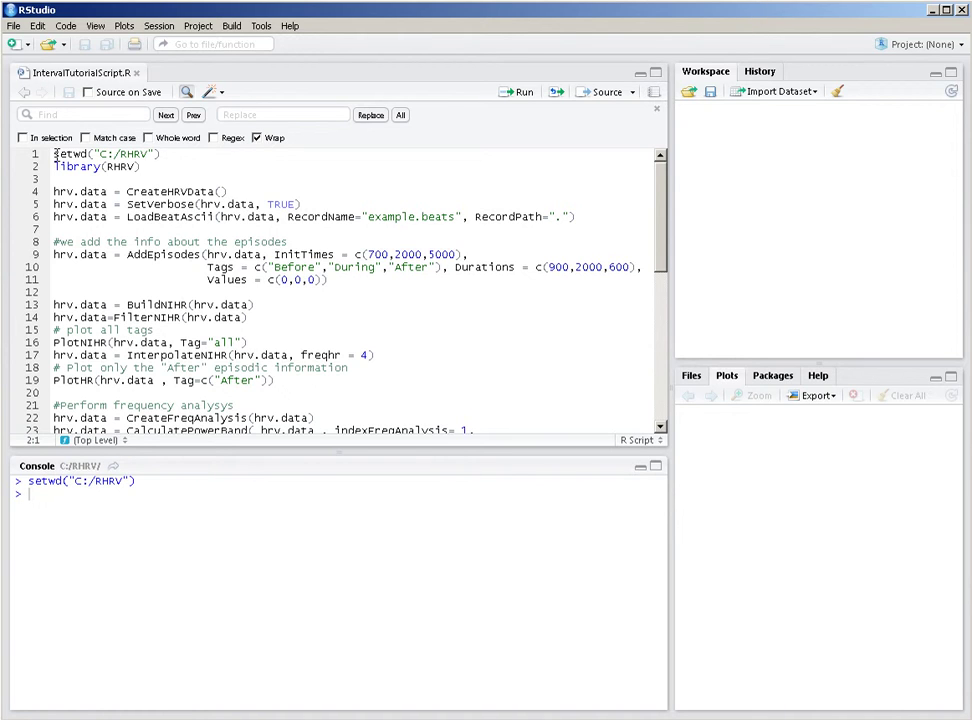
key("ctrl+Return")
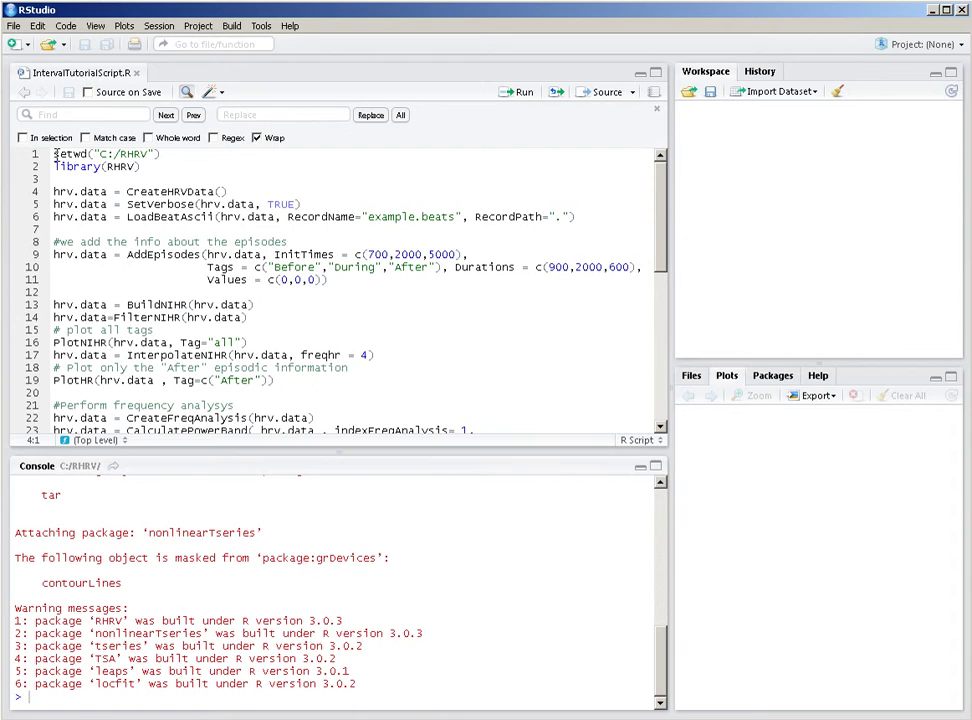
key("ctrl+Return")
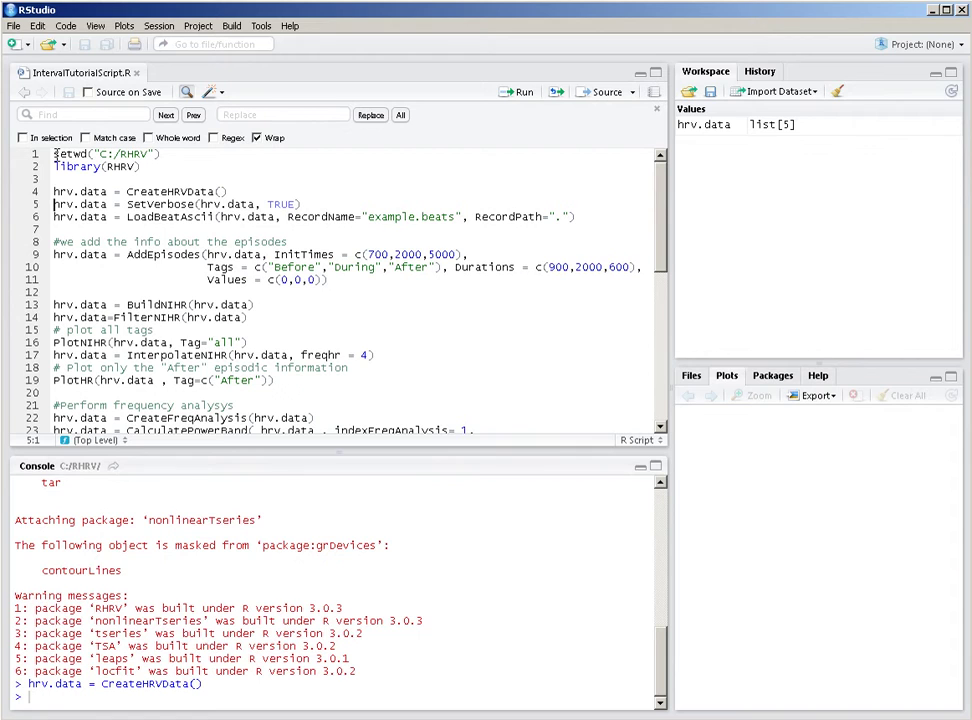
key("ctrl+Return")
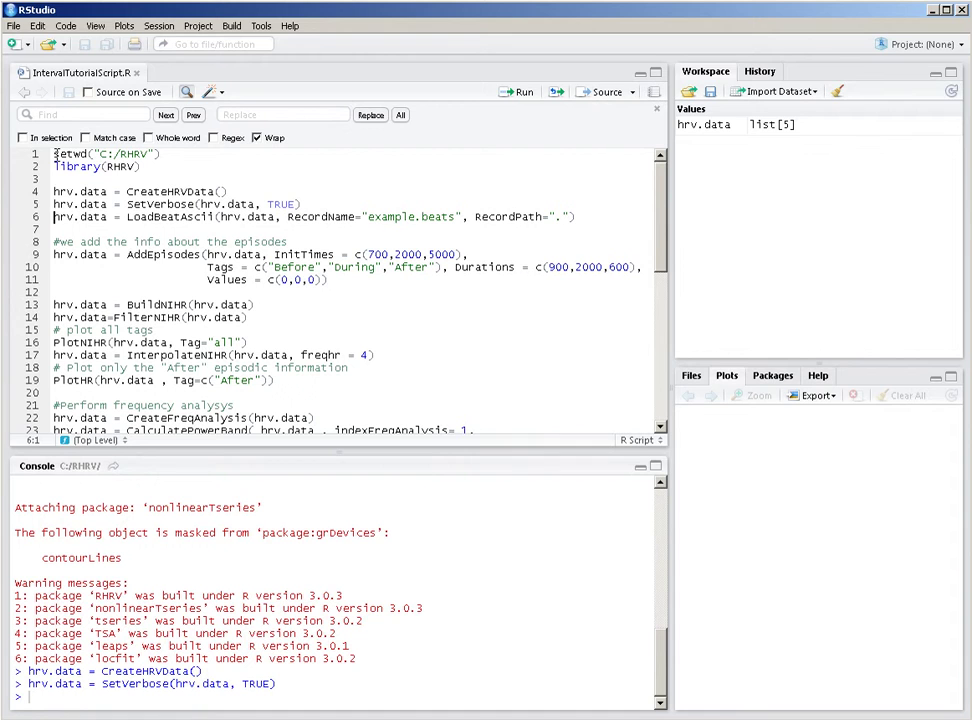
key("ctrl+Return")
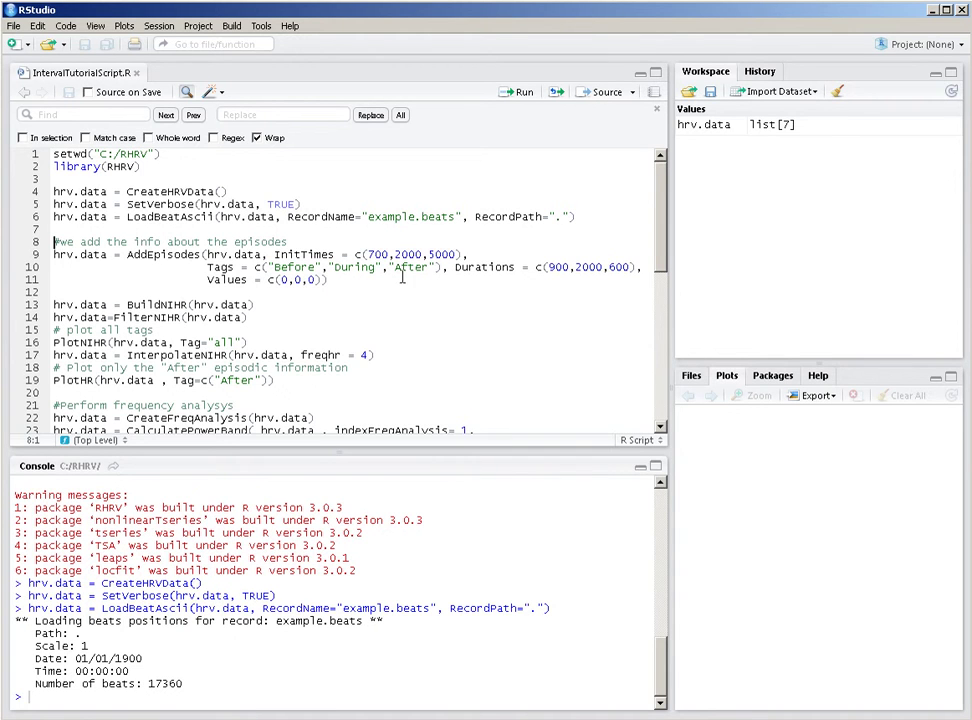
Highlight the InitTimes, Tags and Durations arguments of the AddEpisodes call one after another to examine them
left_click(459, 255)
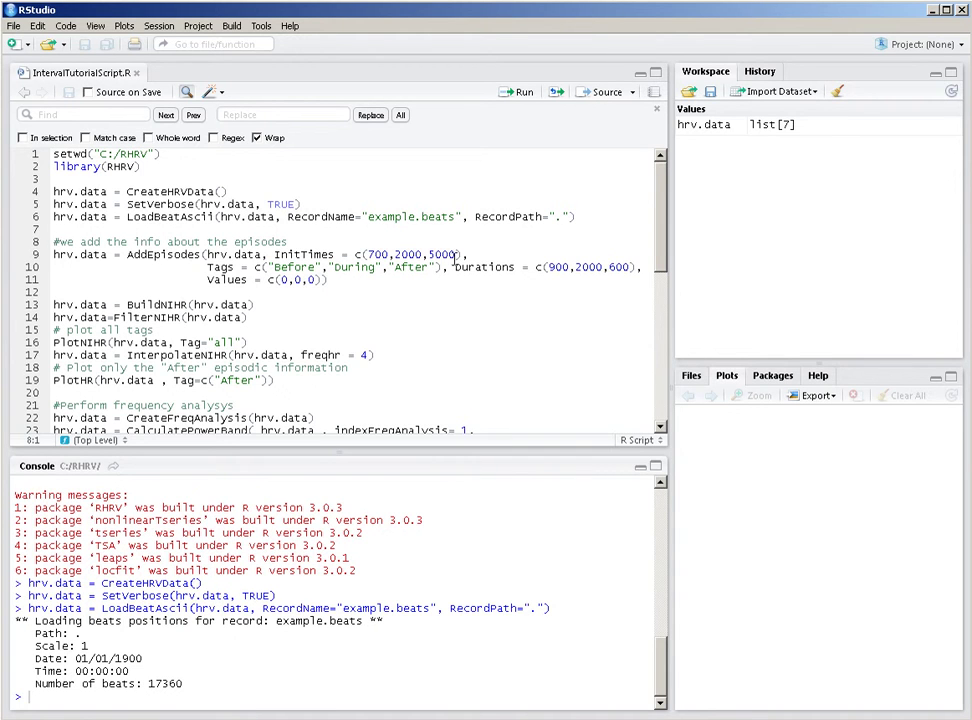
left_click(270, 255, "shift")
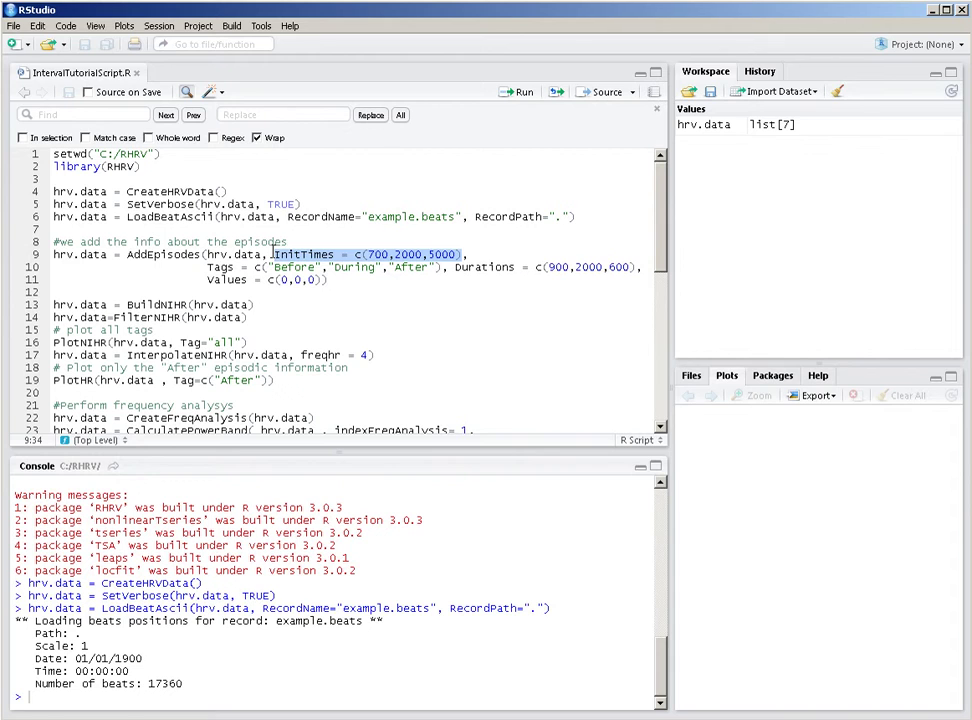
left_click(445, 267)
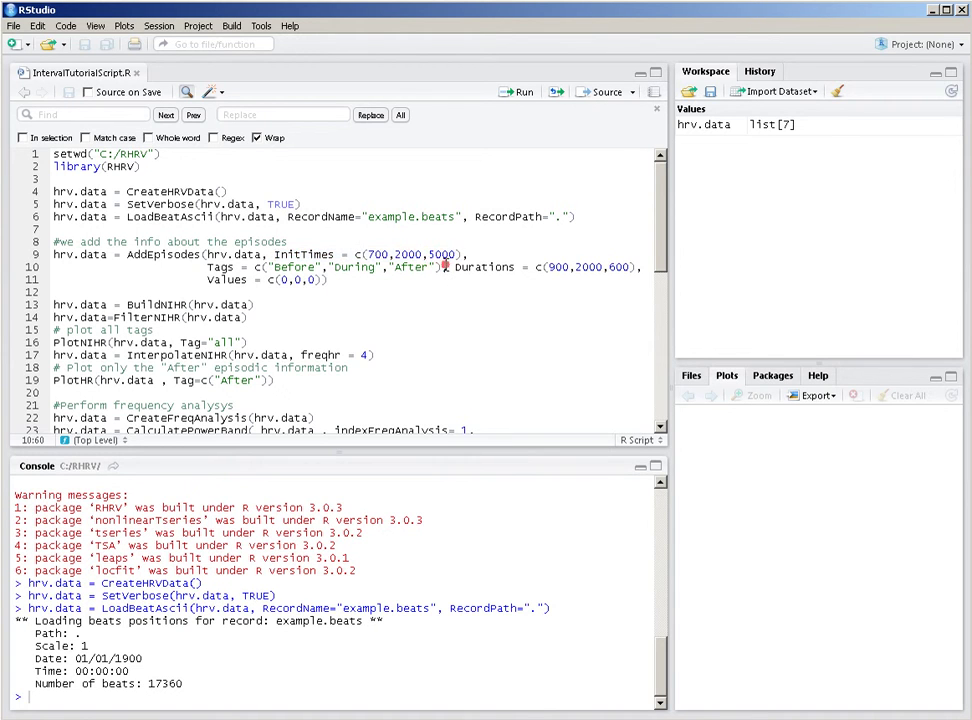
left_click_drag(445, 267, 203, 267)
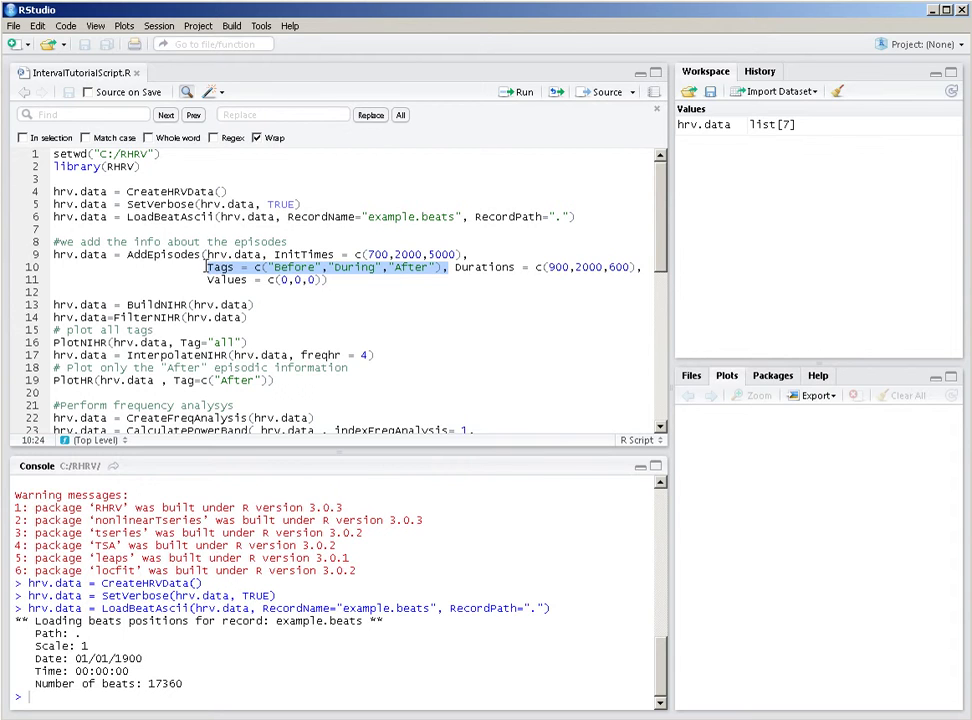
left_click(455, 267)
left_click(631, 269, "shift")
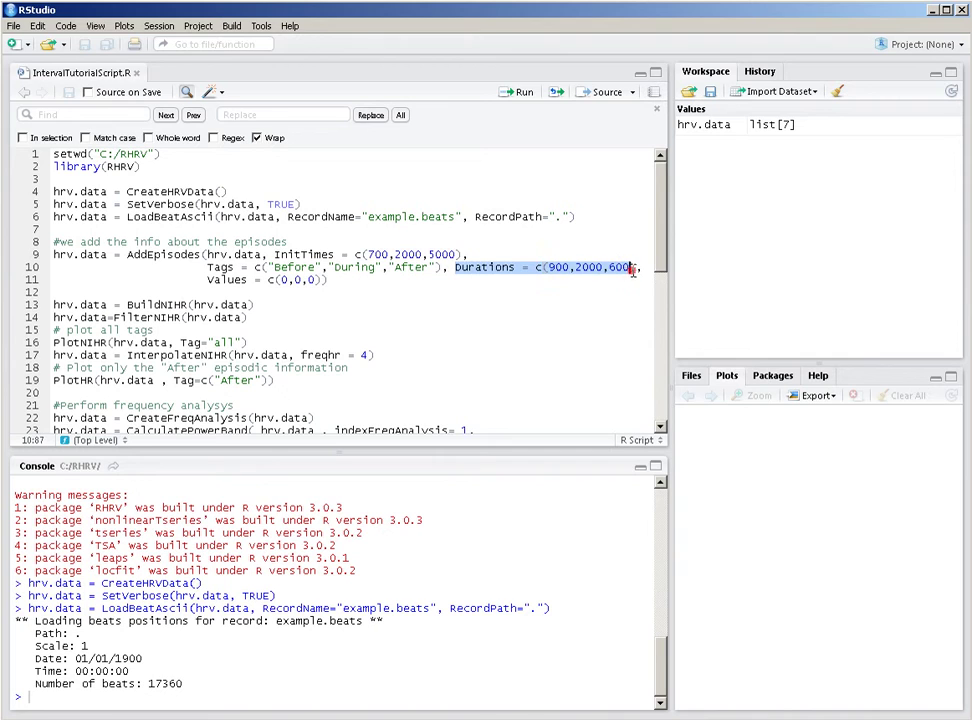
left_click(635, 268, "shift")
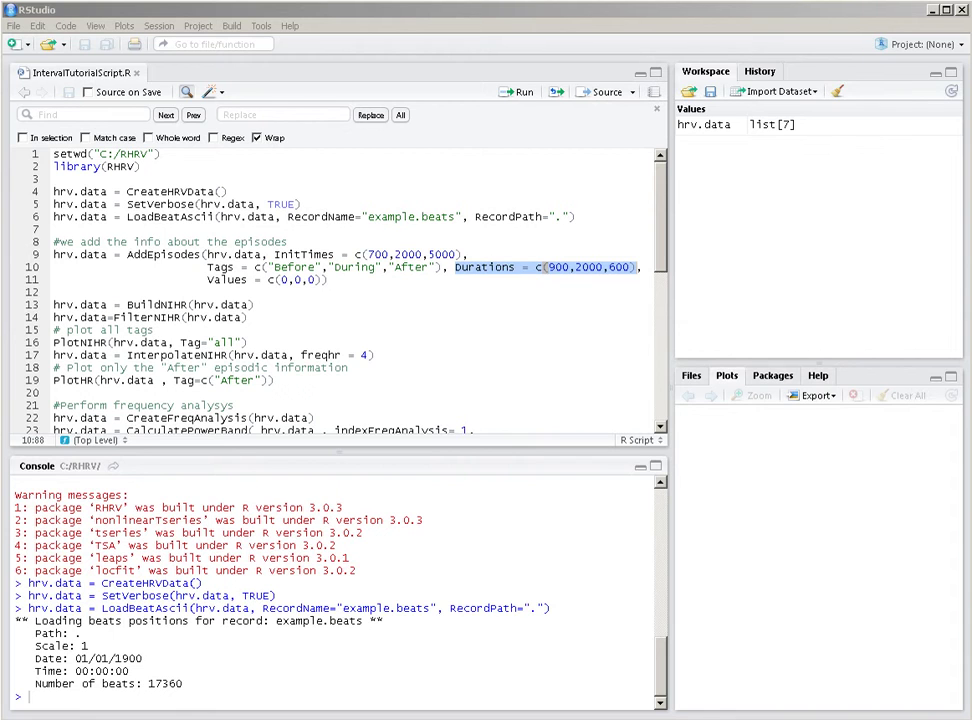
Run the AddEpisodes call to add the "Before", "During" and "After" episodes to hrv.data
left_click(294, 268)
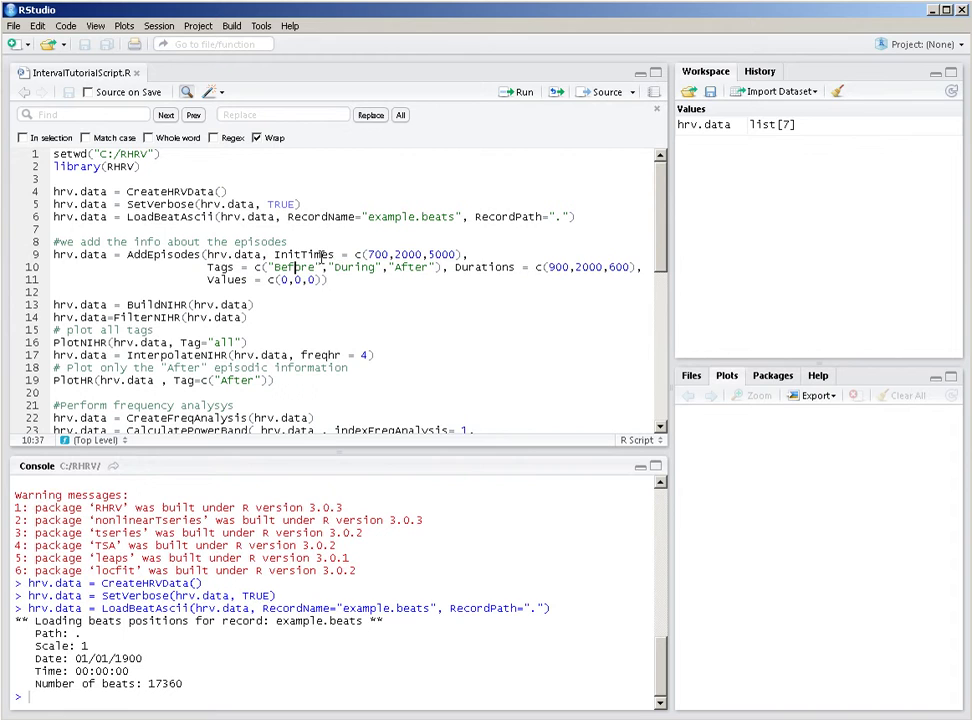
left_click(320, 254)
left_click(202, 254)
key("ctrl+Return")
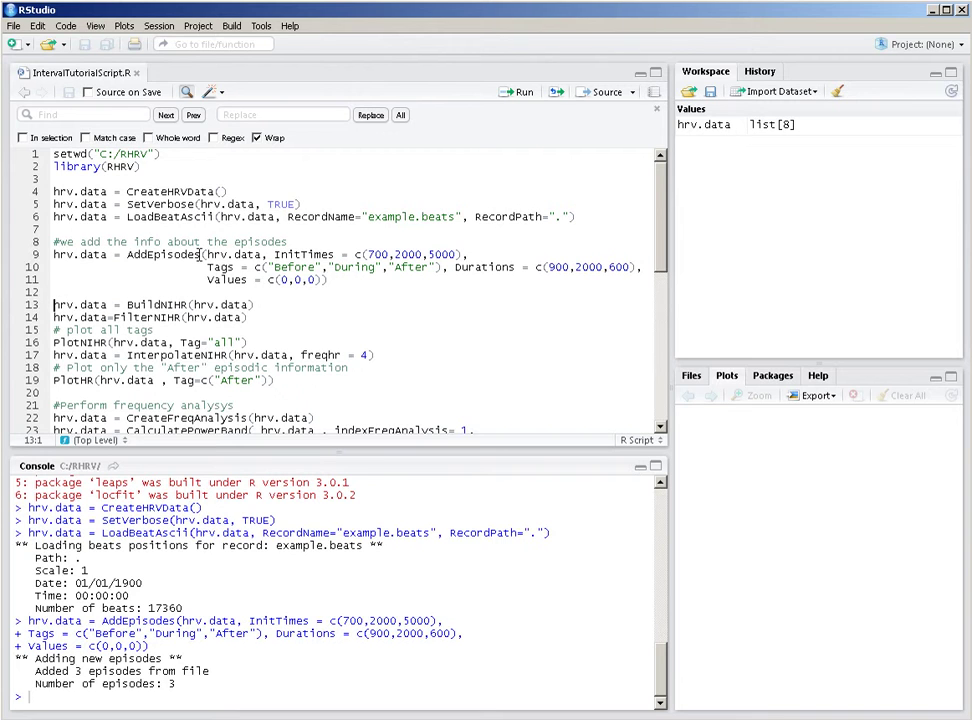
Calculate the non-interpolated heart rate with BuildNIHR and filter it with FilterNIHR
key("ctrl+Return")
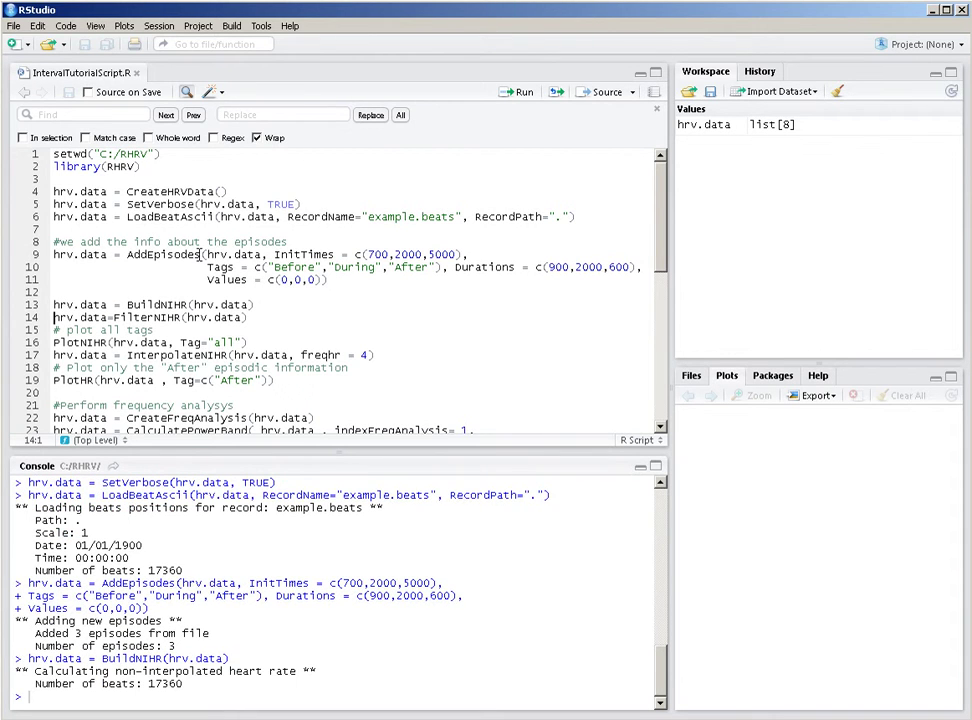
key("ctrl+Return")
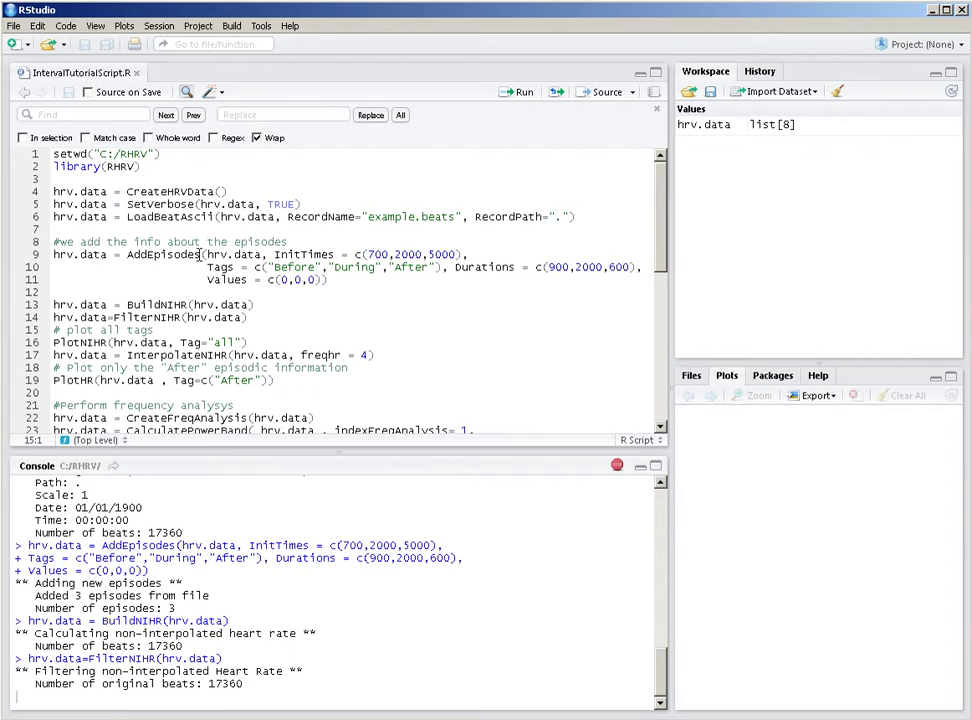
key("ctrl+Return")
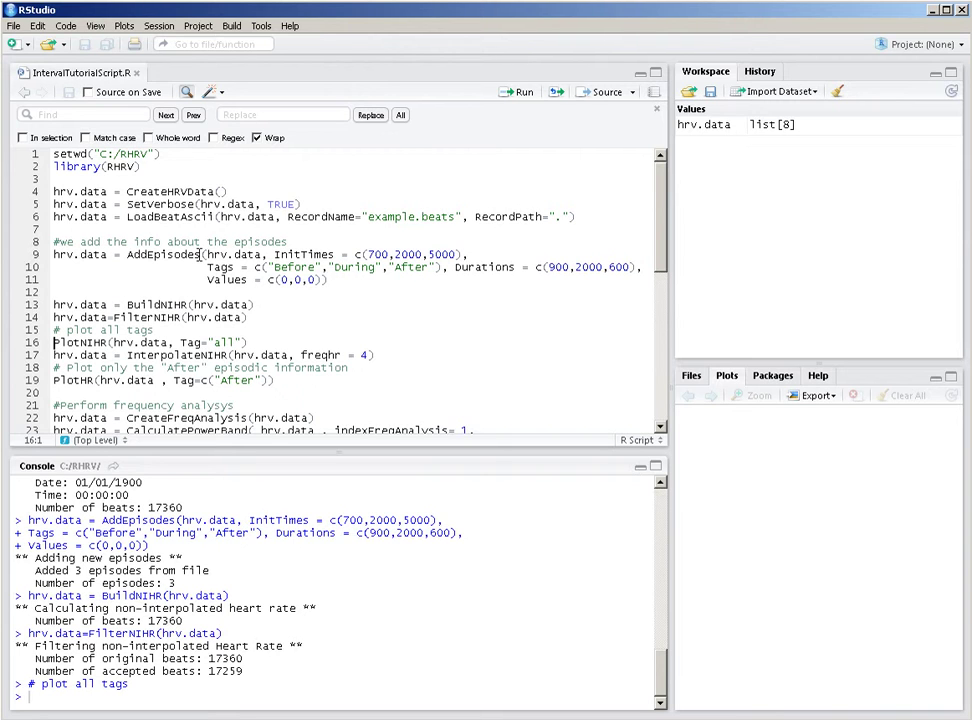
Plot the non-interpolated heart rate with Tag="all" and inspect the enlarged plot
key("ctrl+Return")
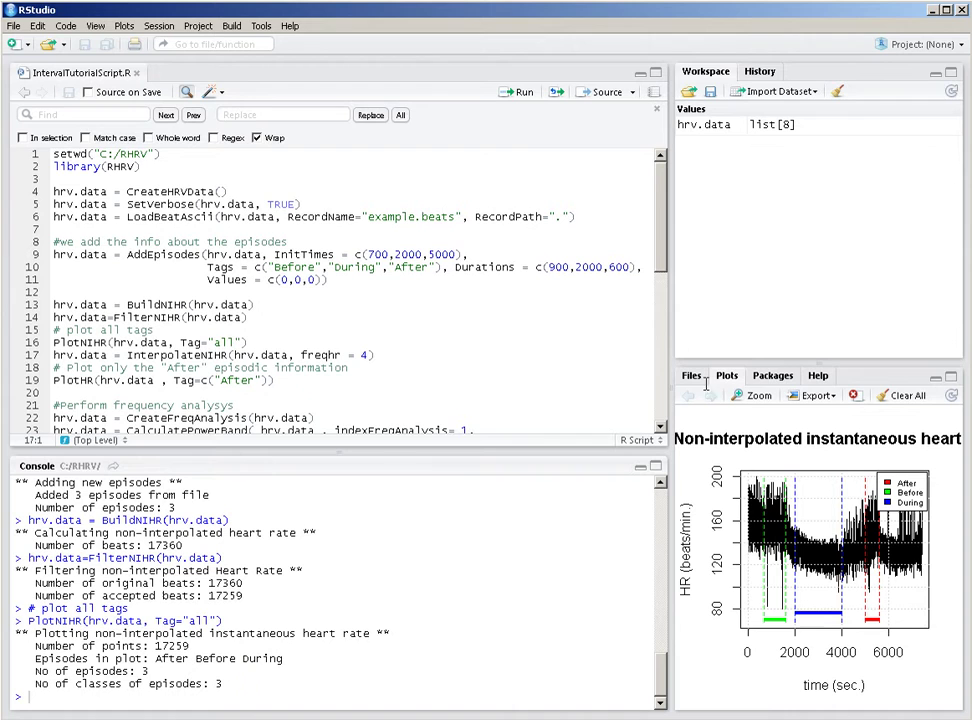
left_click(753, 396)
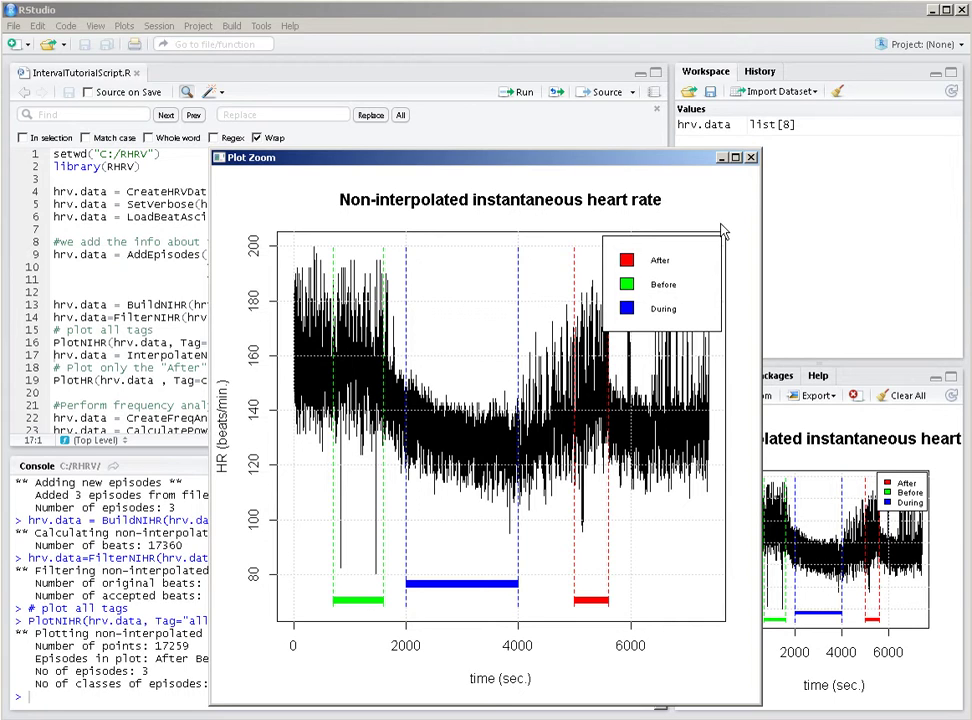
left_click(751, 158)
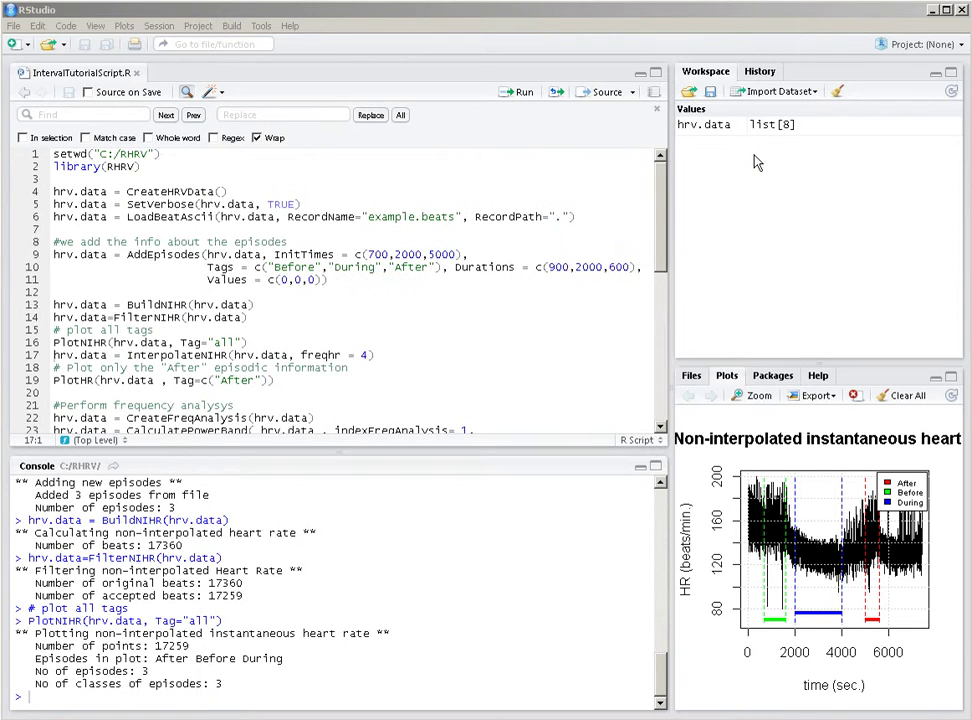
Interpolate the heart rate by running the InterpolateNIHR line with freqhr = 4
left_click(249, 355)
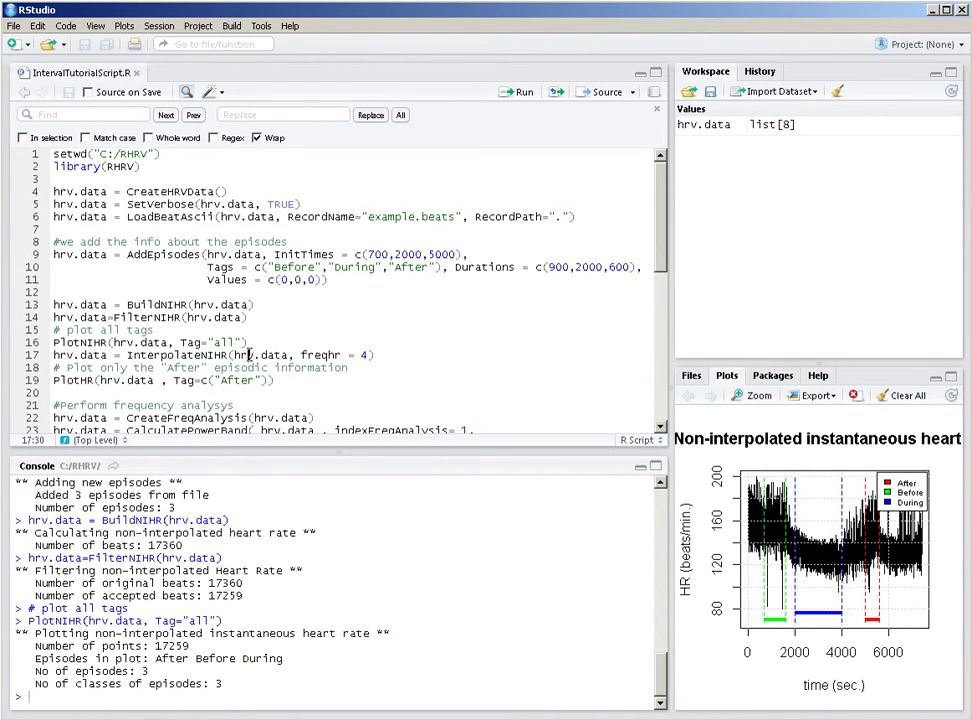
key("ctrl+Return")
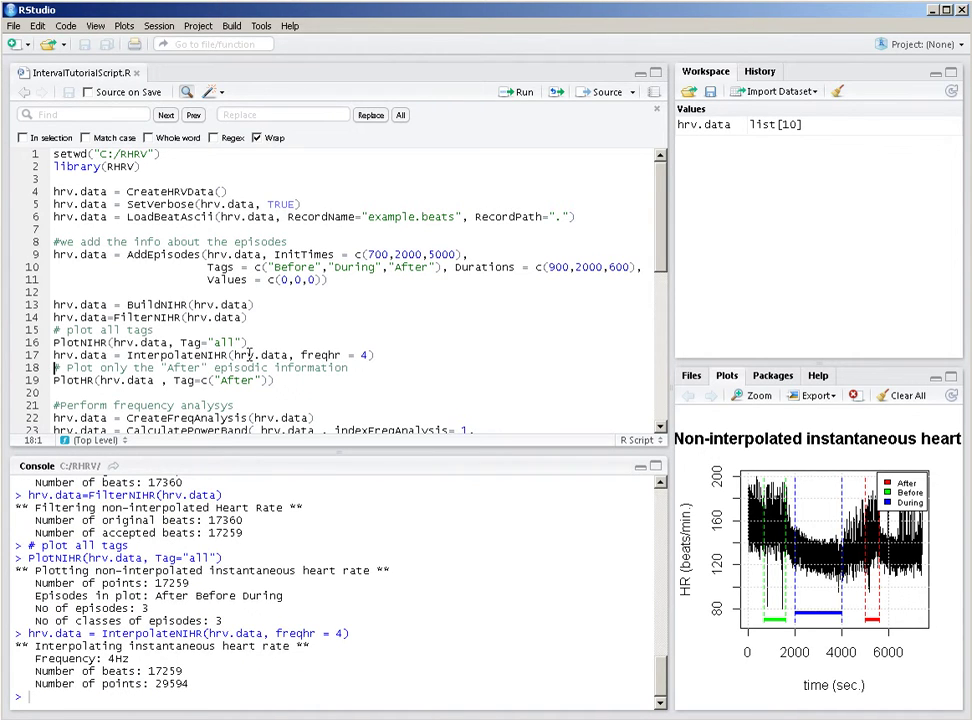
key("ctrl+Return")
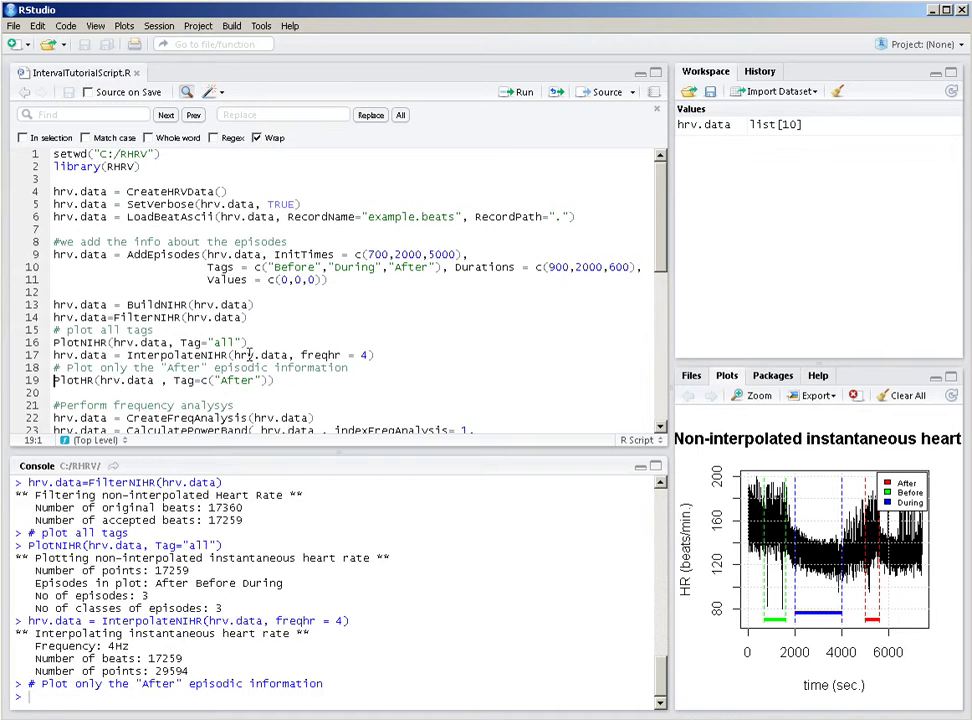
Plot the interpolated heart rate with only the "After" episode using PlotHR and inspect the enlarged plot
key("ctrl+Return")
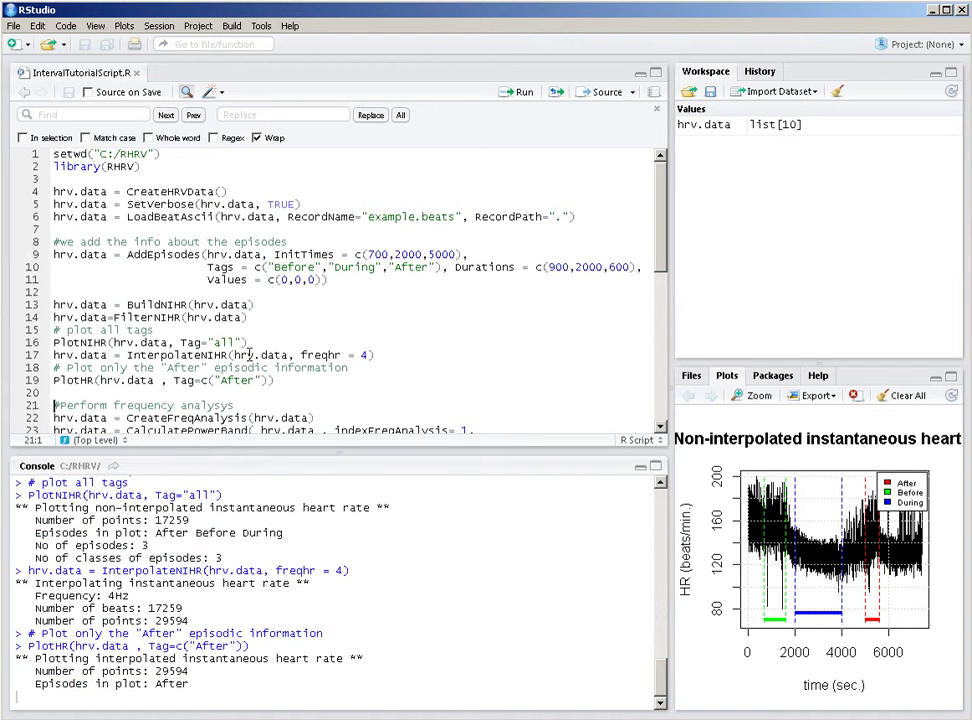
left_click(747, 399)
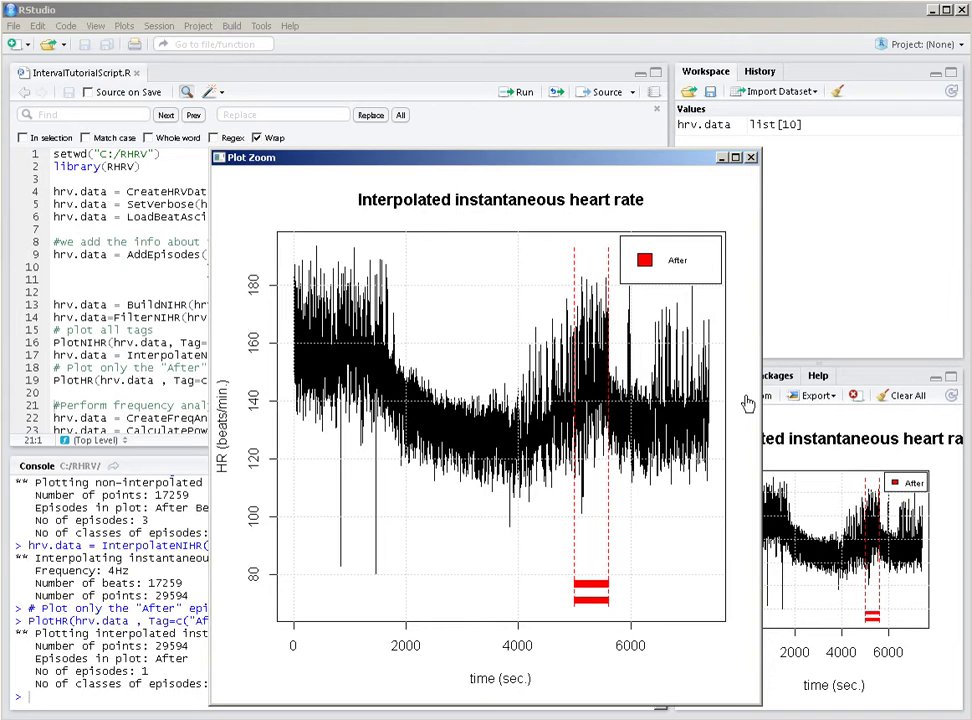
left_click(751, 157)
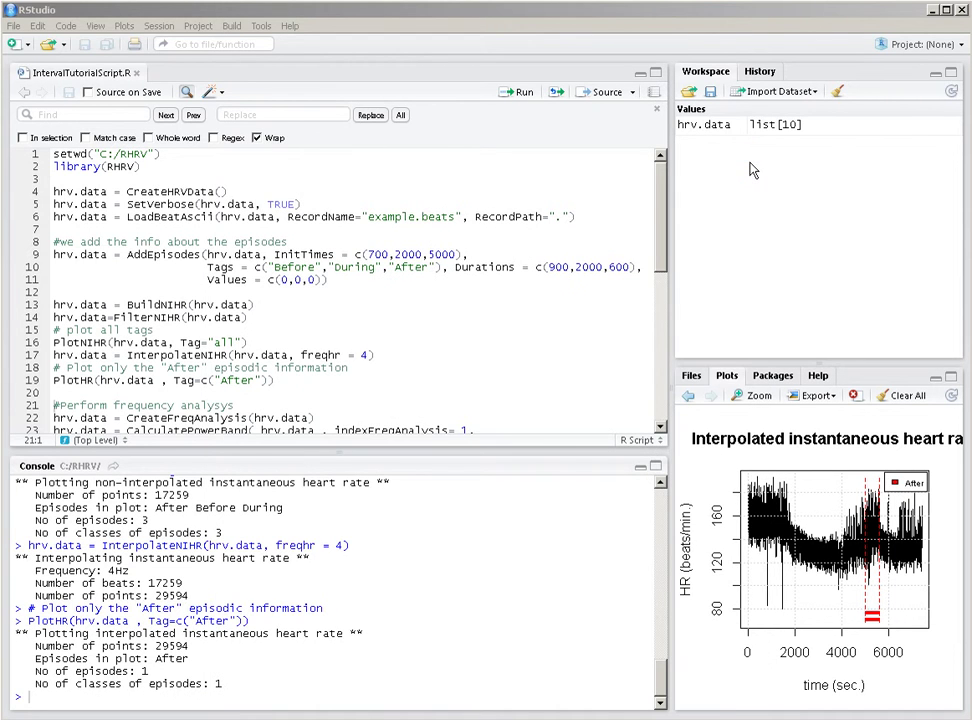
Create a frequency analysis and calculate its power bands with the "la8" wavelet, bandtolerance 0.01 and relative = FALSE
left_click(278, 381)
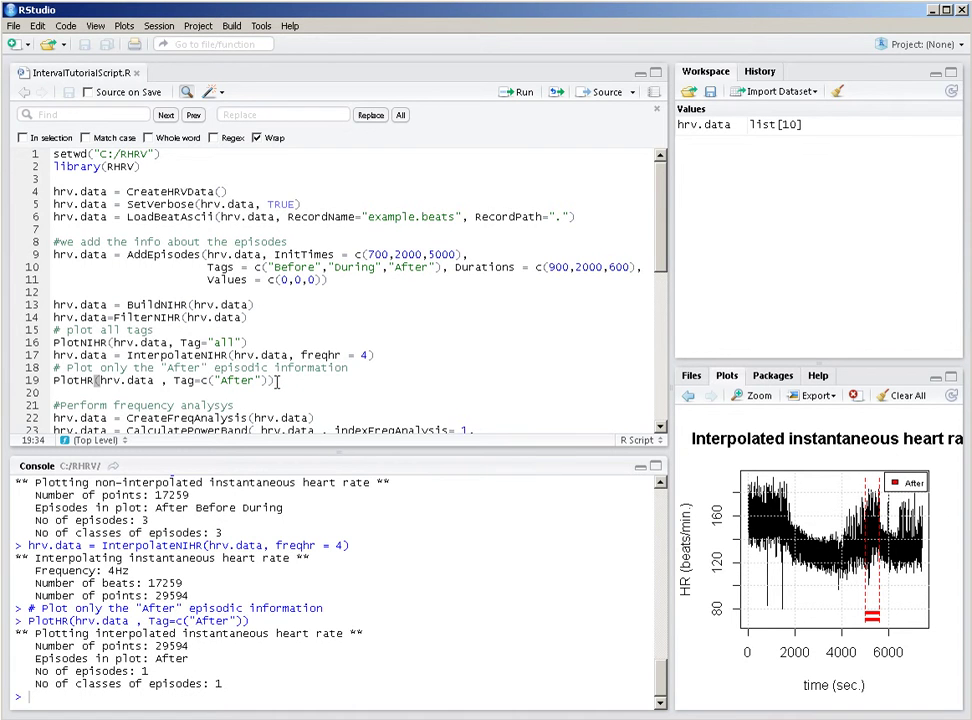
scroll(277, 360, "down", 1)
scroll(236, 216, "down", 5)
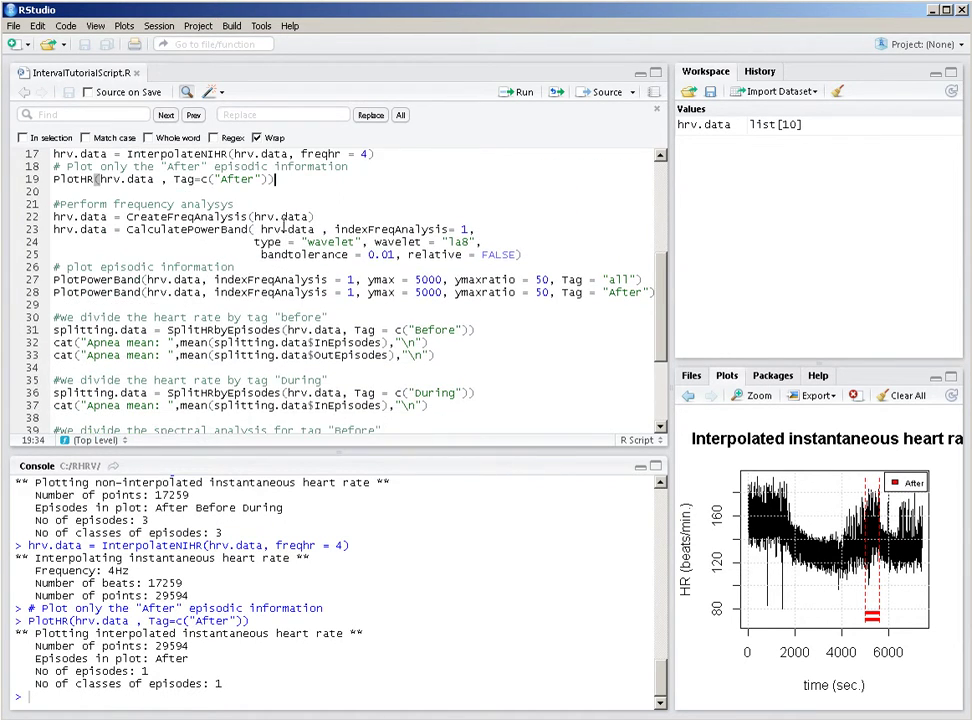
left_click(127, 216)
key("ctrl+Return")
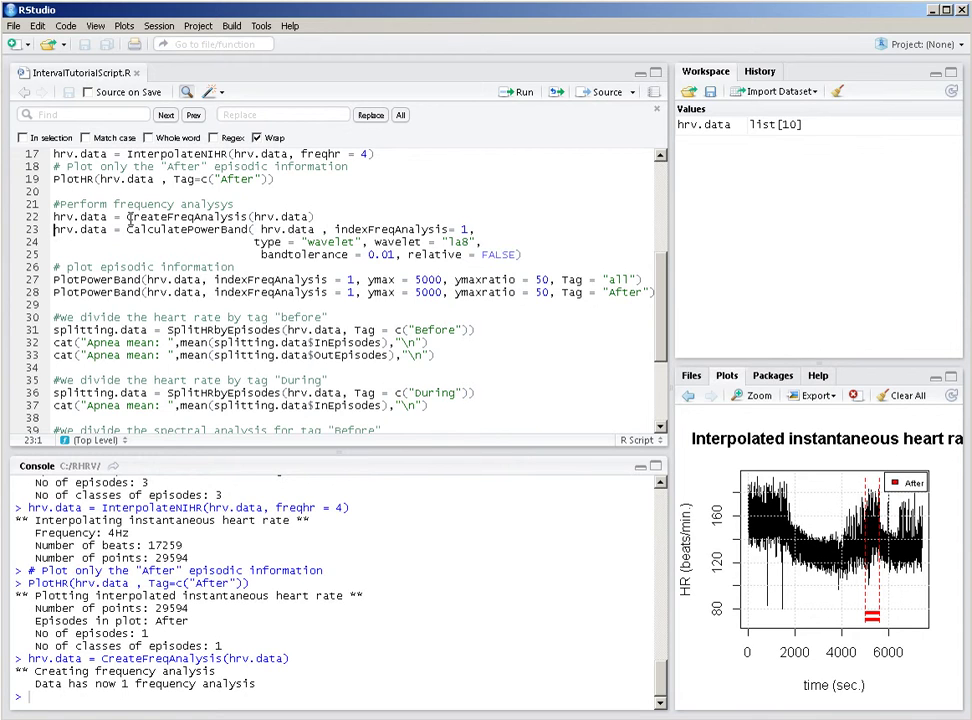
key("ctrl+Return")
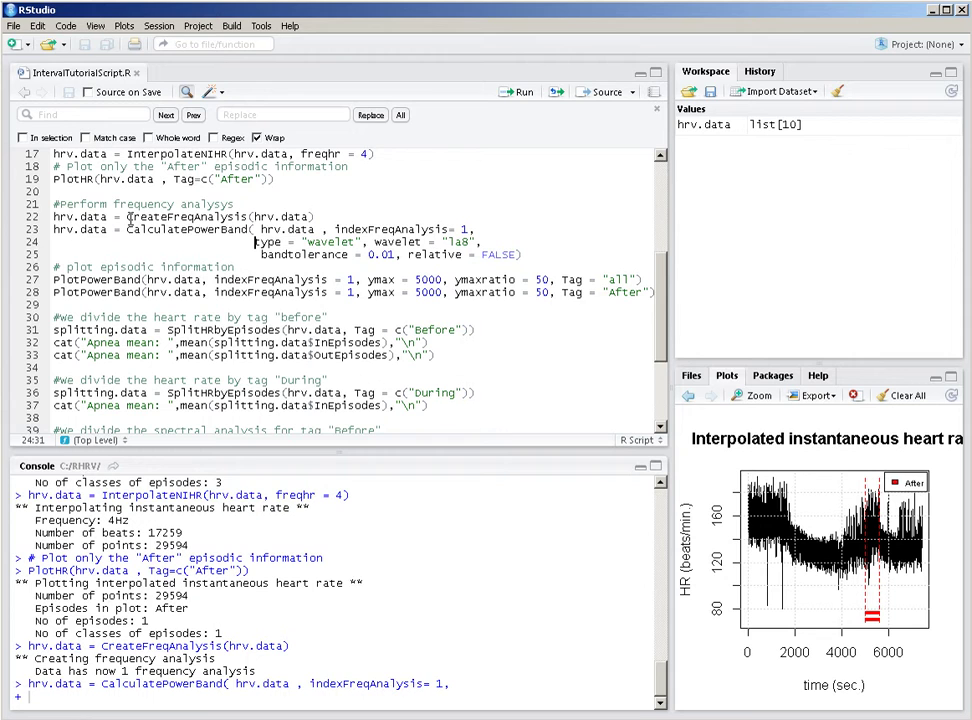
key("ctrl+Return")
key("ctrl+Return")
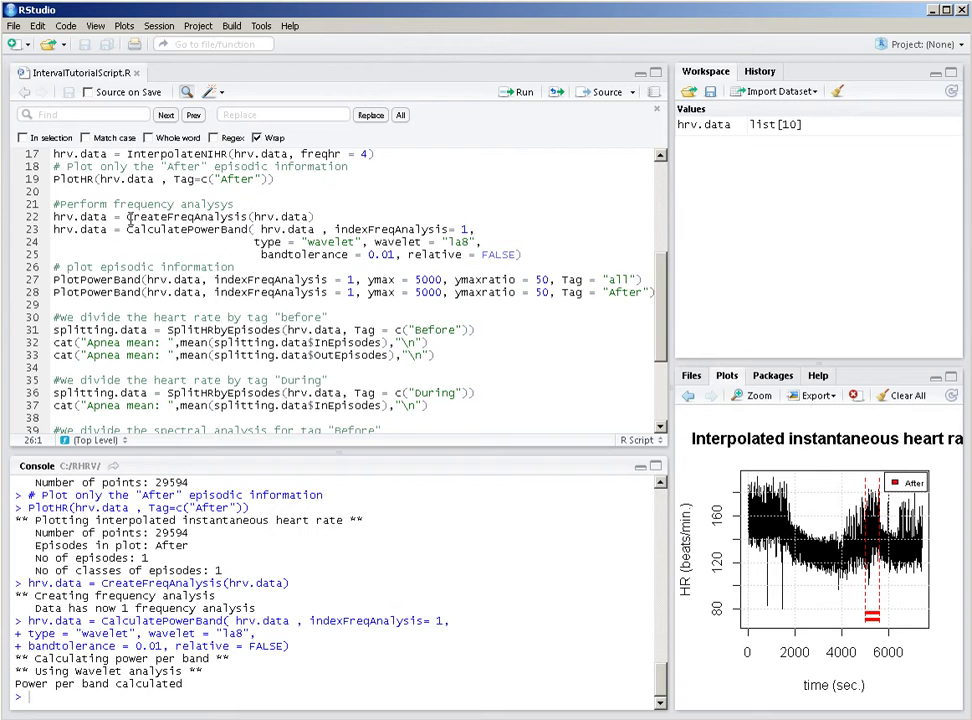
Plot the power bands of frequency analysis 1 with Tag = "all", ymax 5000 and ymaxratio 50, and inspect the enlarged plot
key("ctrl+Return")
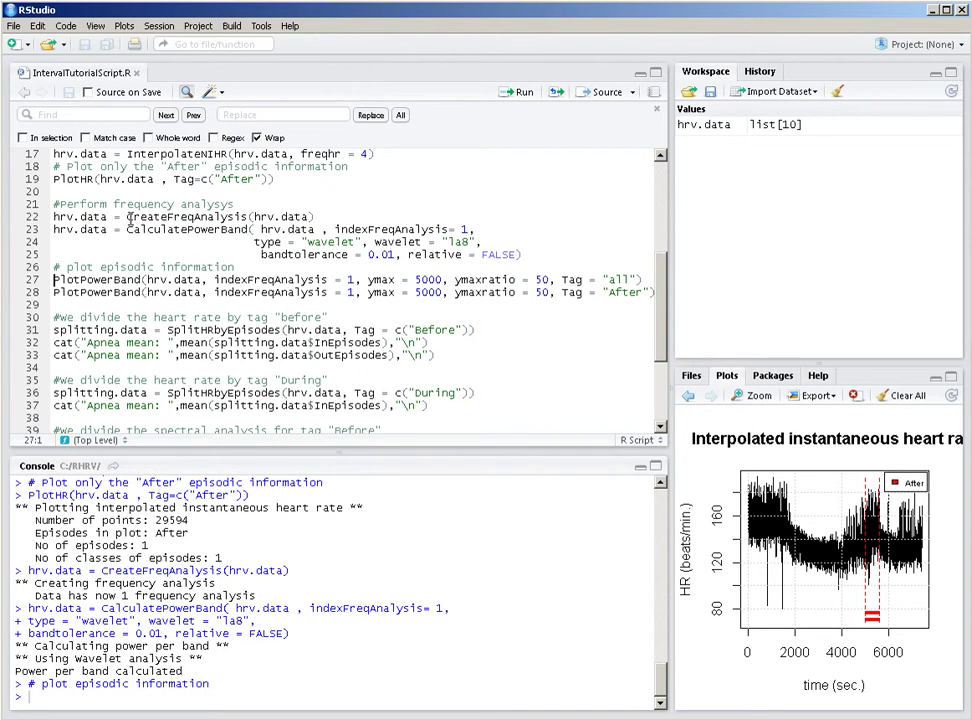
key("ctrl+Return")
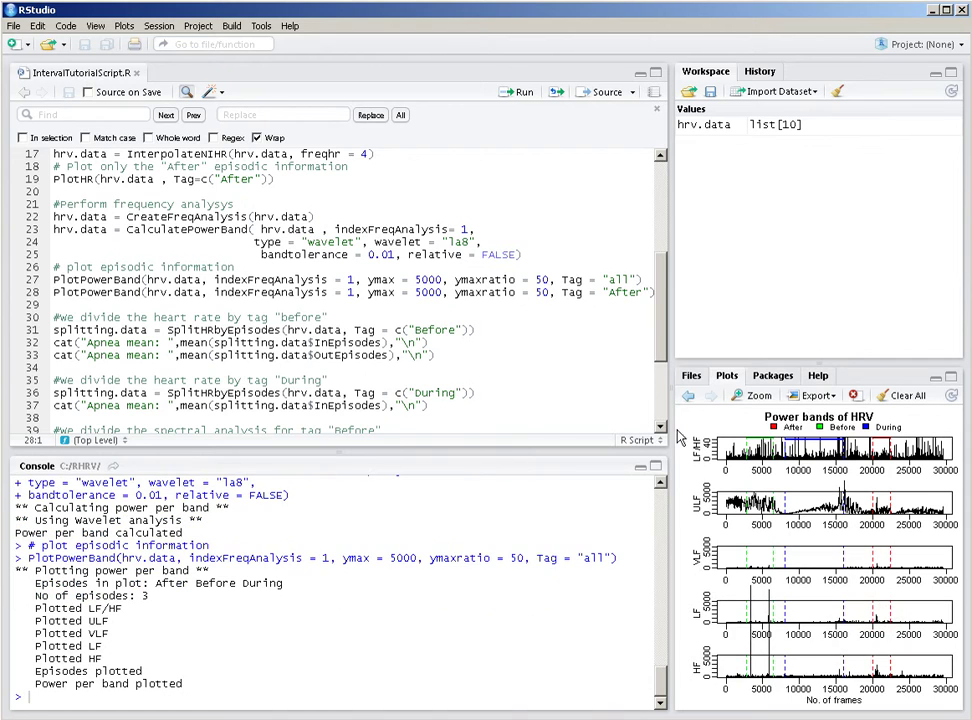
left_click(757, 396)
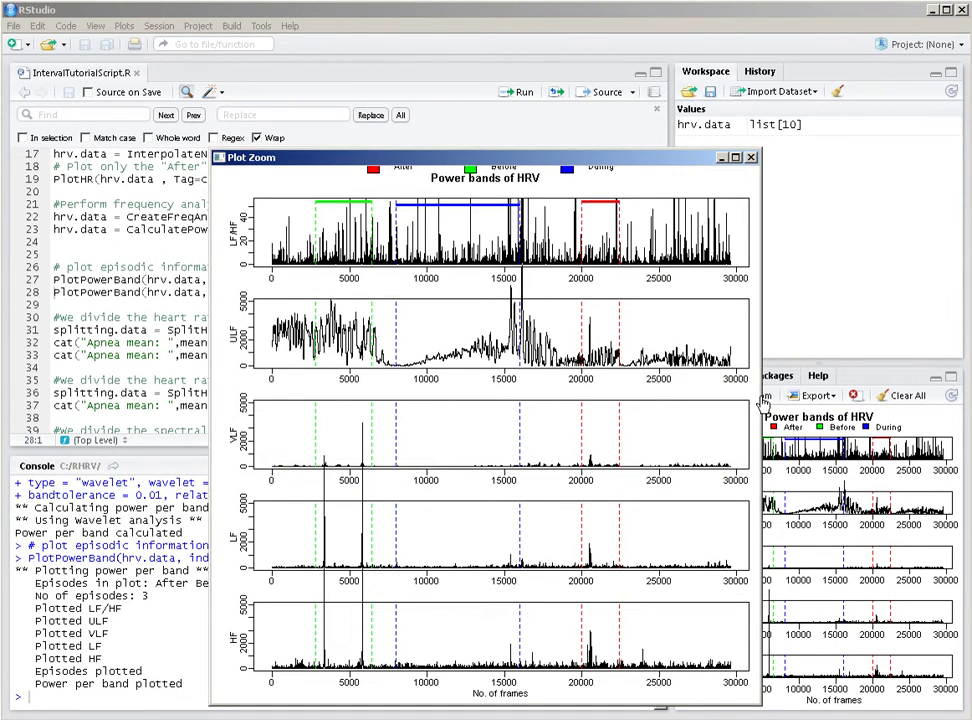
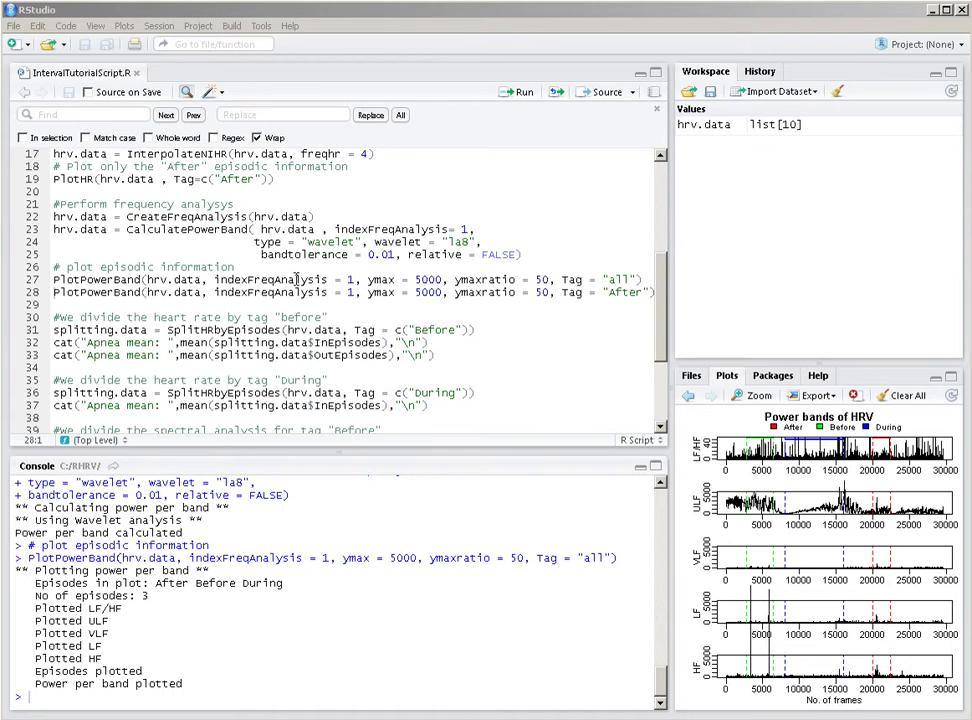
Plot the power bands of frequency analysis 1 with Tag = "After", ymax 5000 and ymaxratio 50, and inspect the enlarged plot
left_click(335, 292)
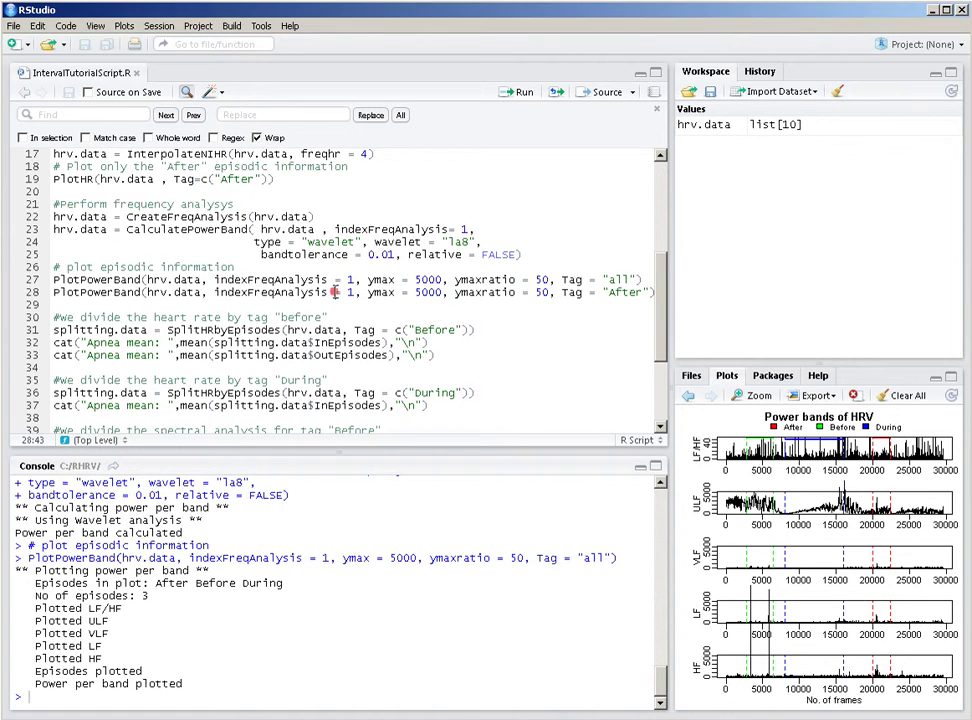
key("ctrl+Return")
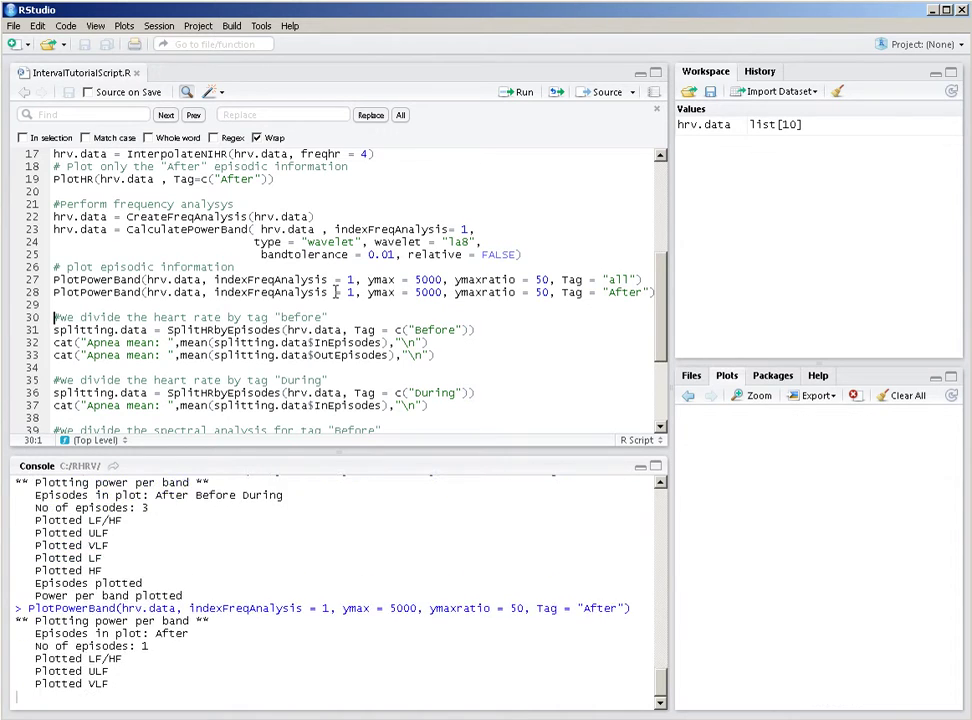
left_click(755, 397)
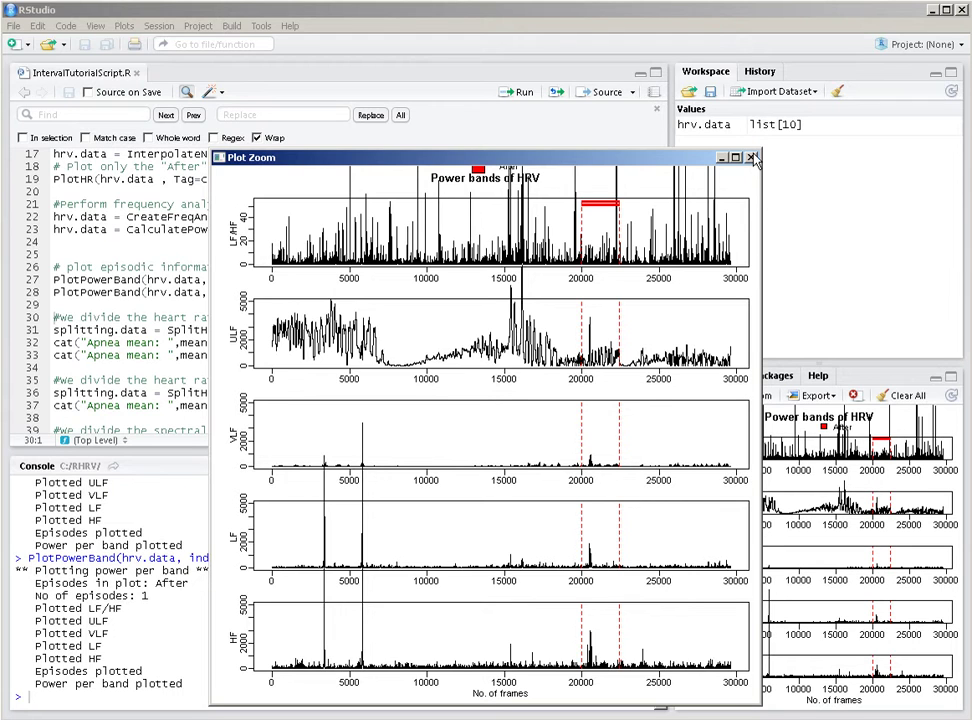
left_click(752, 158)
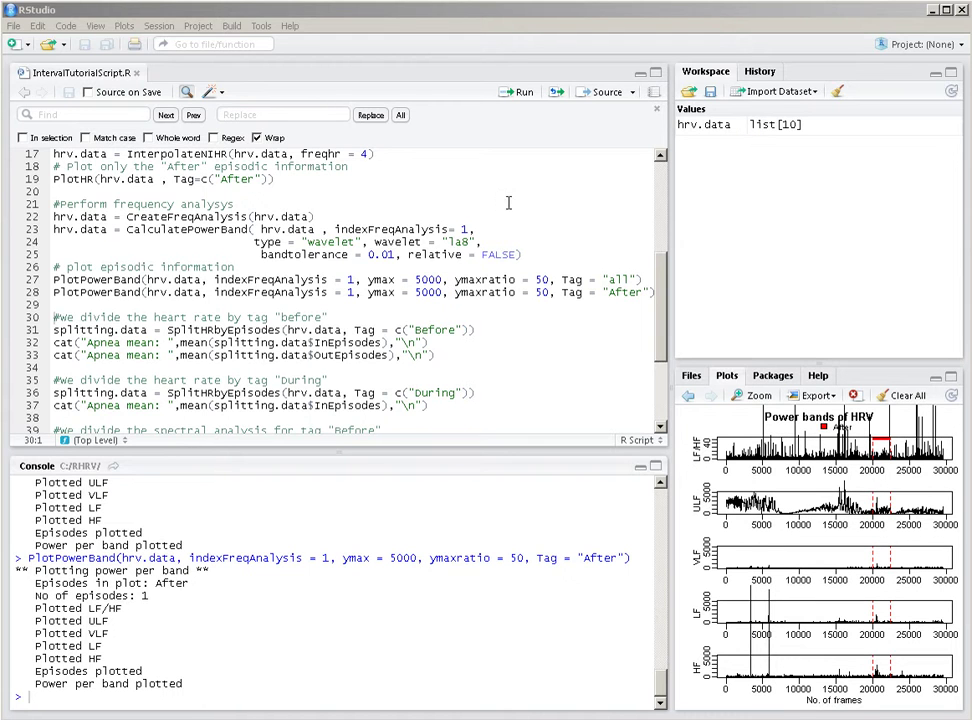
Split the heart rate by the "Before" episode with SplitHRbyEpisodes and print the mean inside and outside the episode
left_click(364, 329)
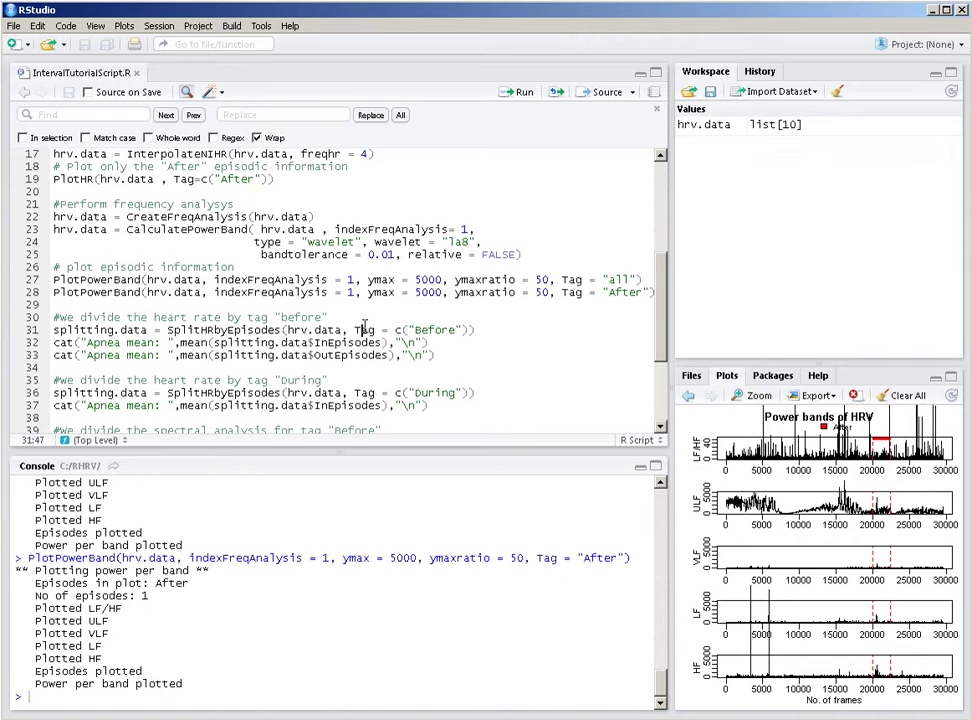
key("ctrl+Return")
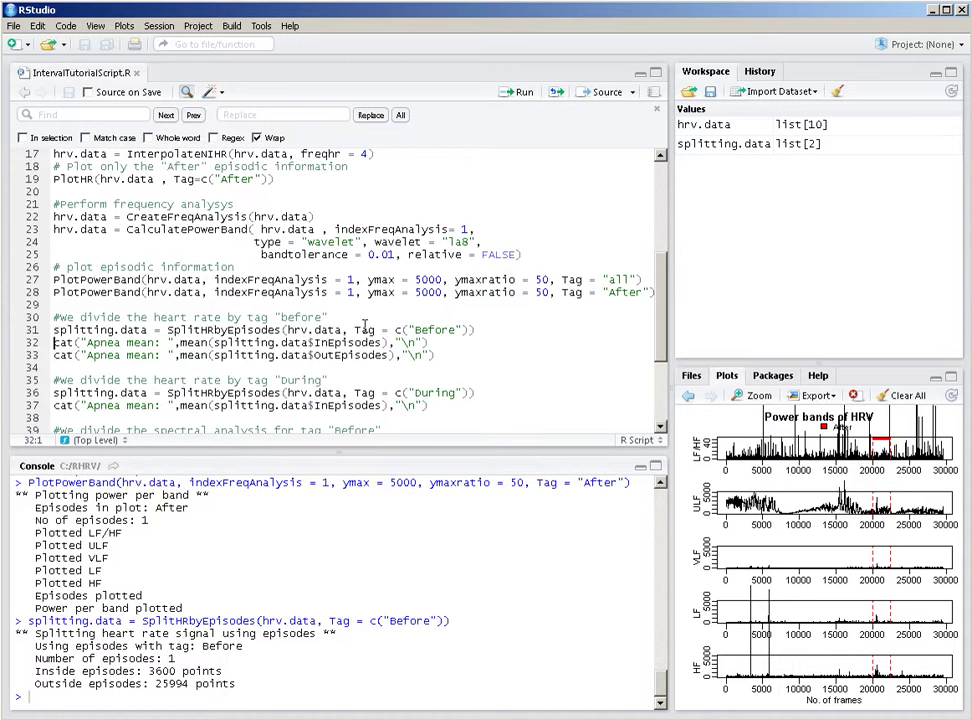
key("ctrl+Return")
key("ctrl+Return")
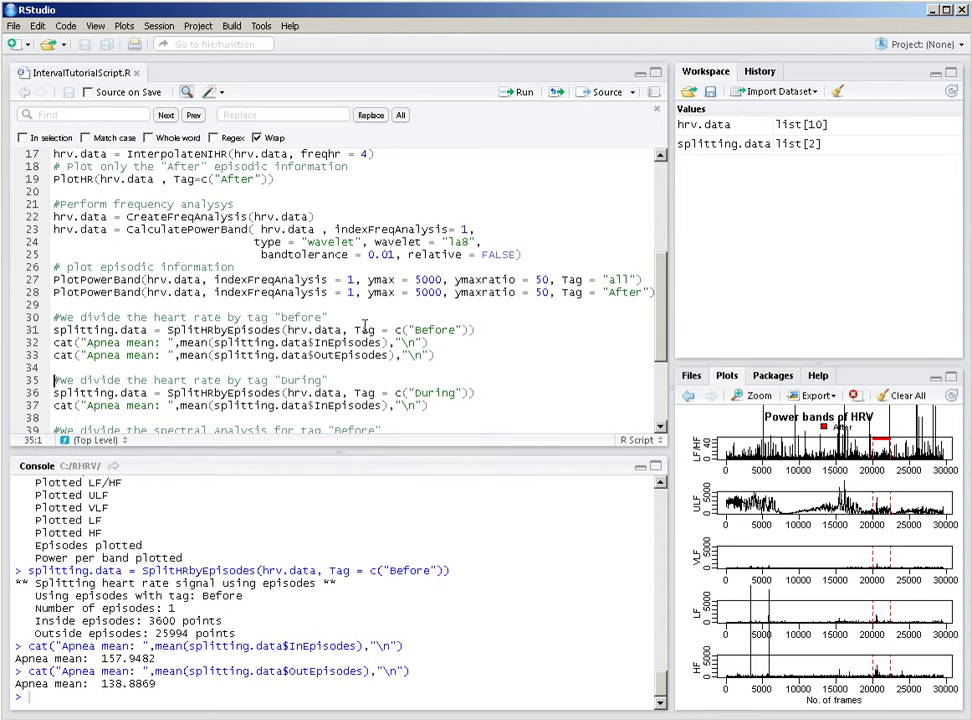
Split the heart rate by the "During" episode with SplitHRbyEpisodes and print the mean inside the episode
key("ctrl+Return")
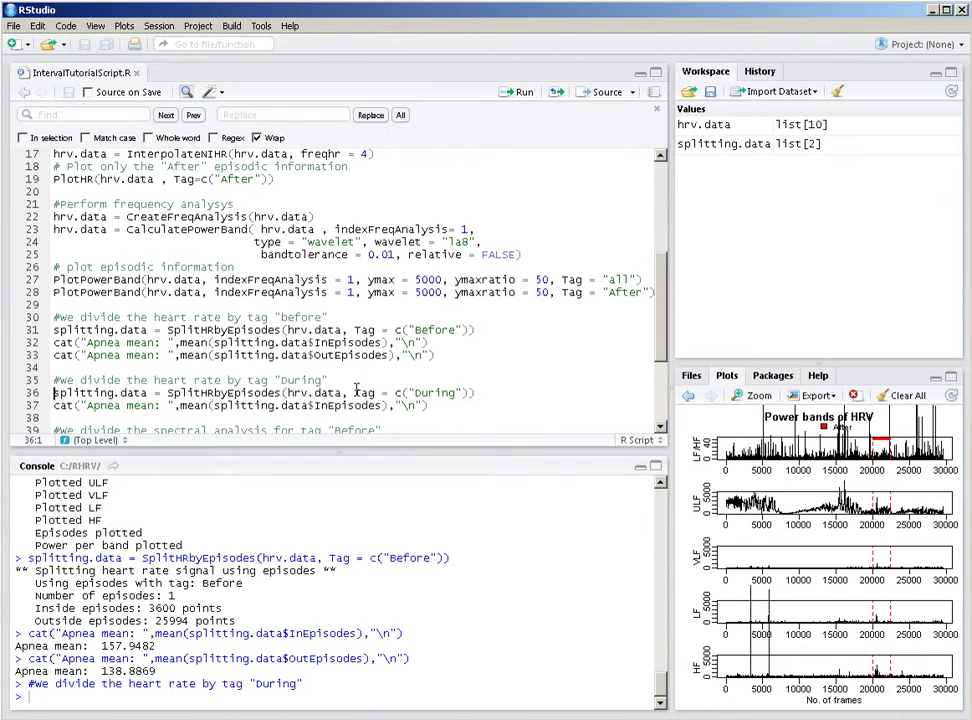
left_click_drag(354, 393, 472, 393)
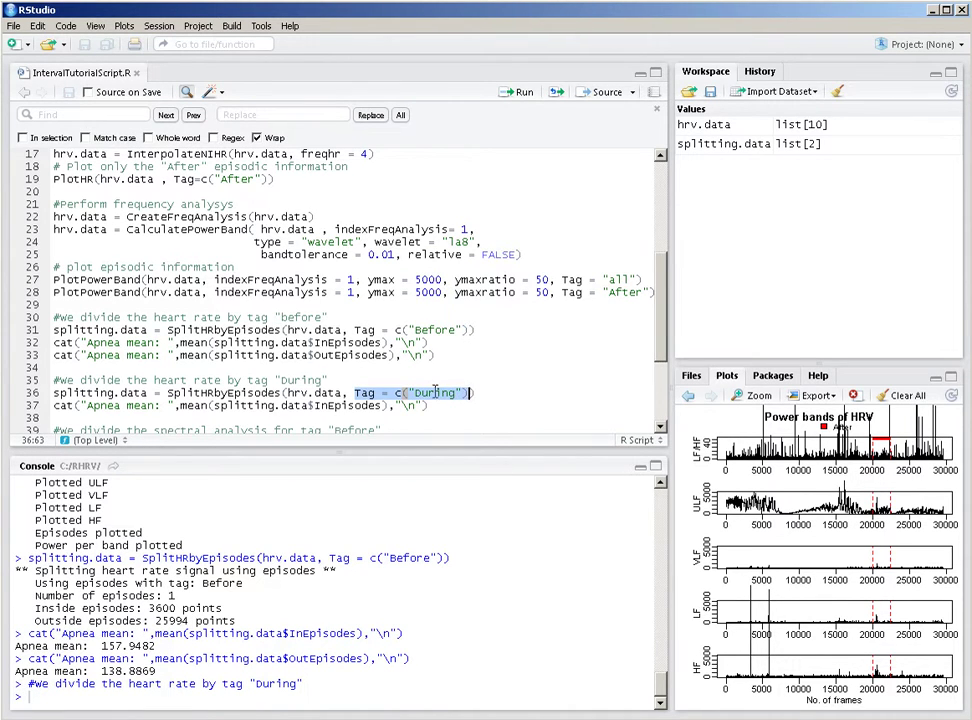
left_click(435, 393)
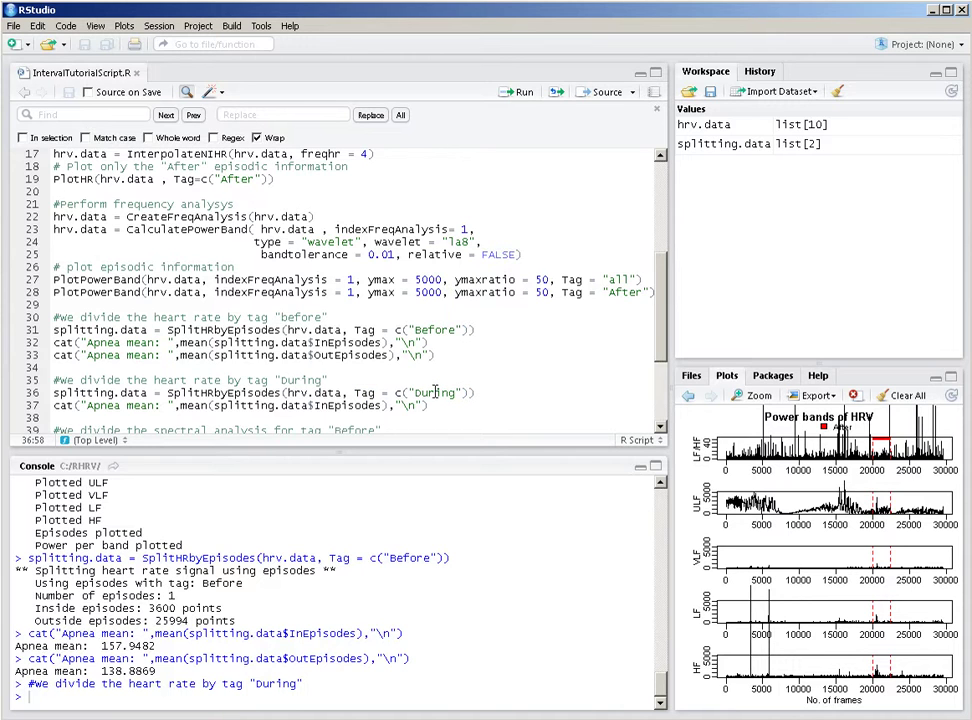
key("ctrl+Return")
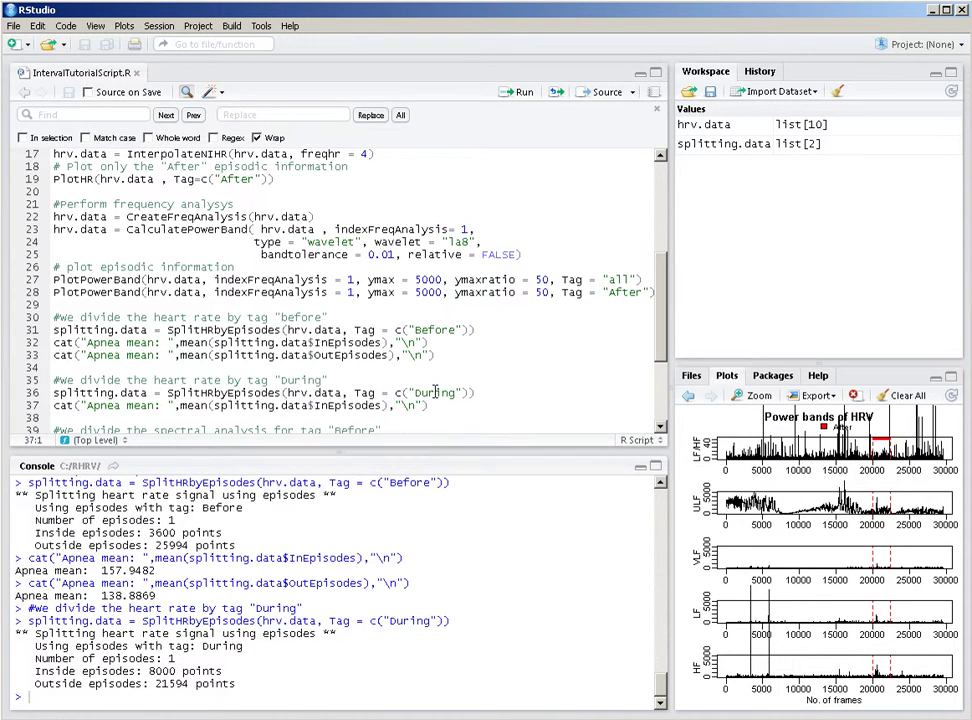
key("ctrl+Return")
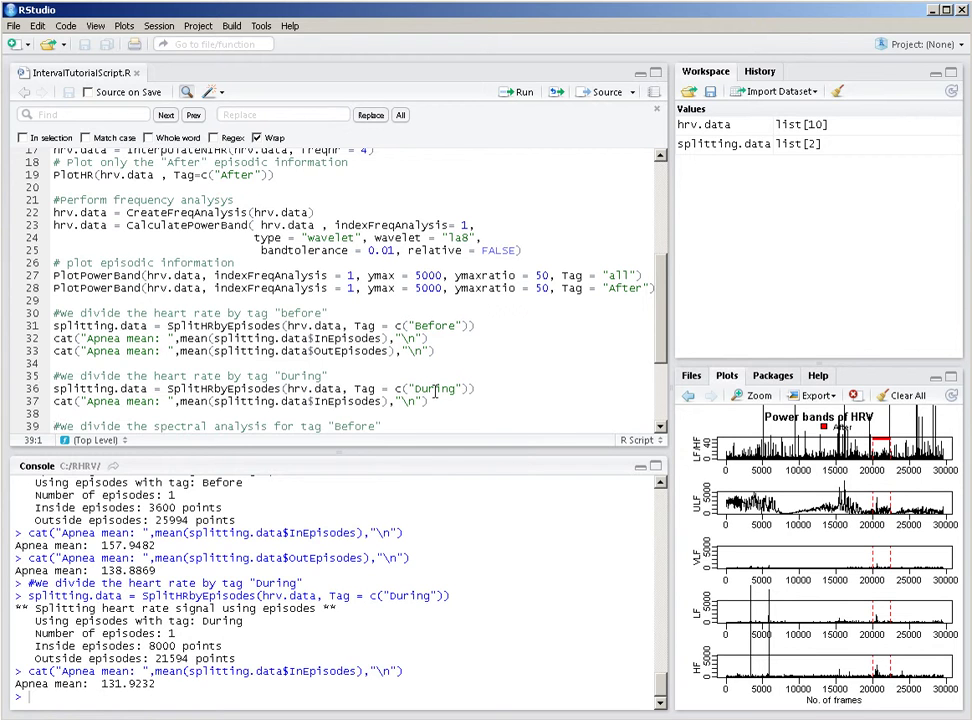
Split the power bands of frequency analysis 1 by the "Before" episode and print the mean ULF power inside the episode
scroll(435, 392, "down", 2)
scroll(435, 392, "down", 1)
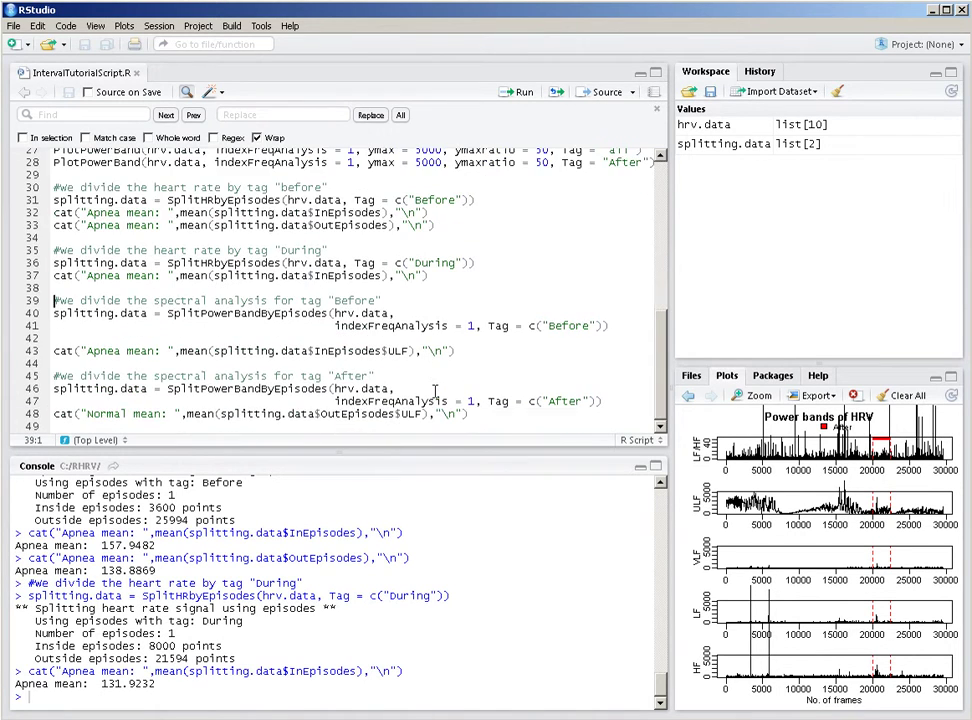
left_click(166, 313)
key("ctrl+Return")
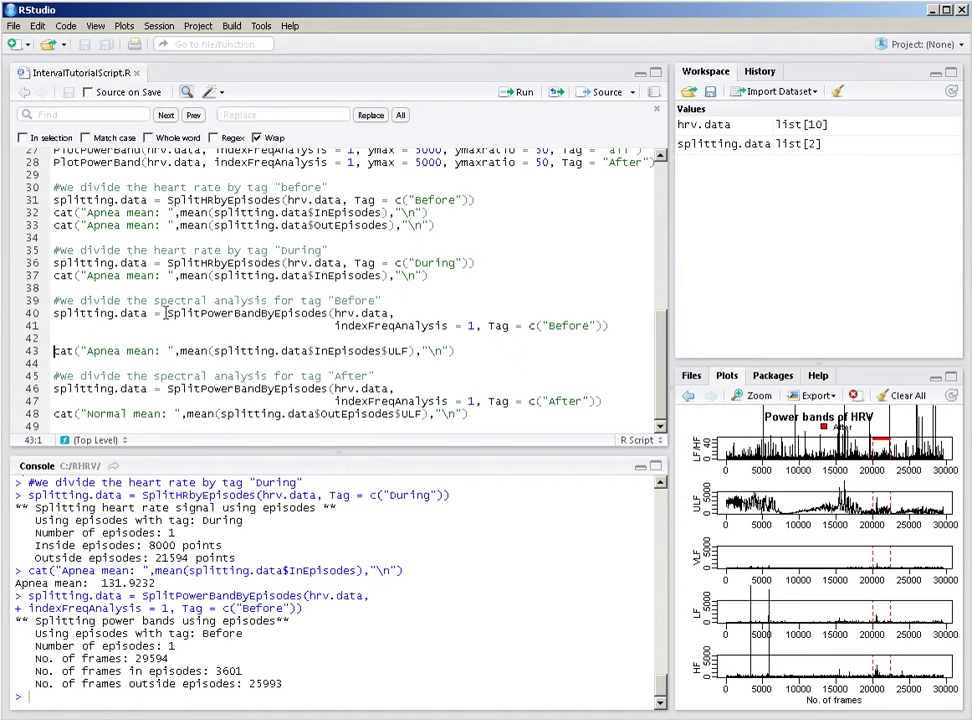
key("ctrl+Return")
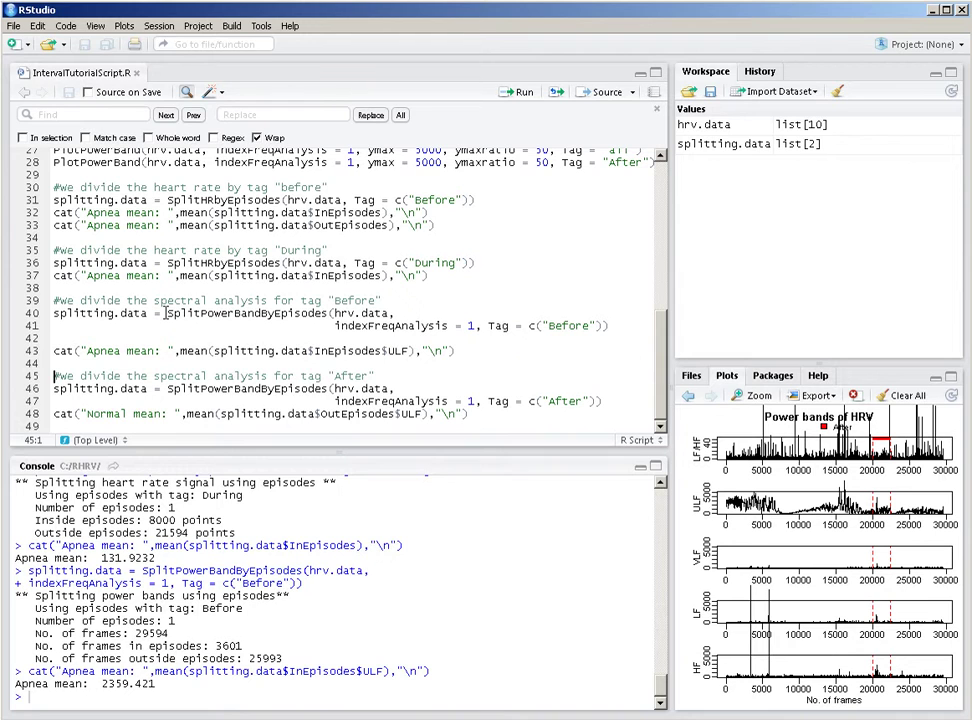
Split the power bands of frequency analysis 1 by the "After" episode and print the mean ULF power outside the episode
key("ctrl+Return")
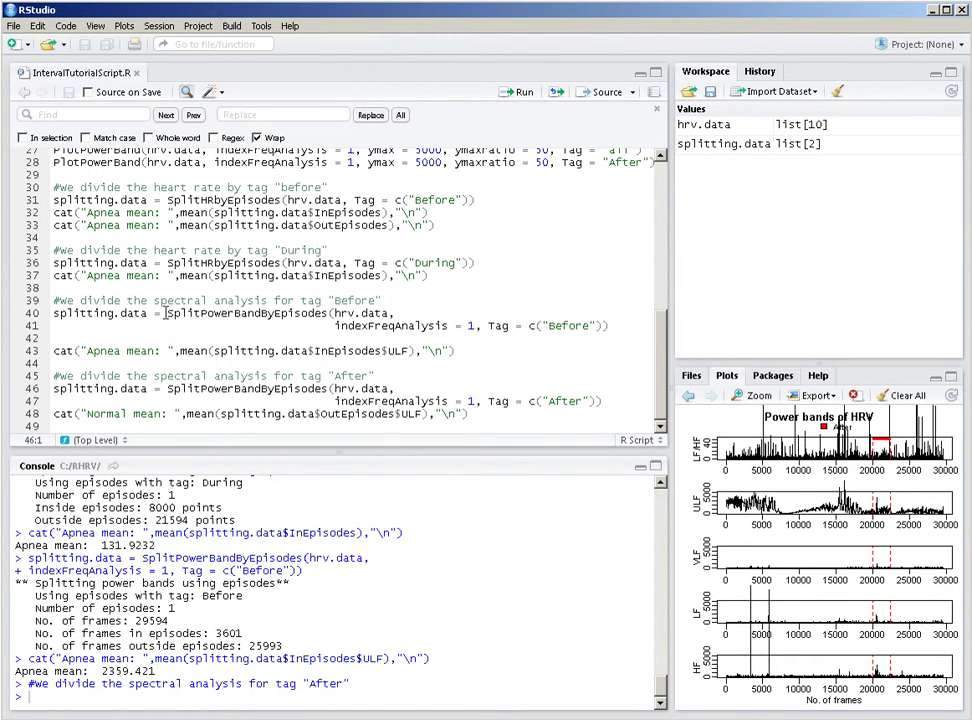
key("ctrl+Return")
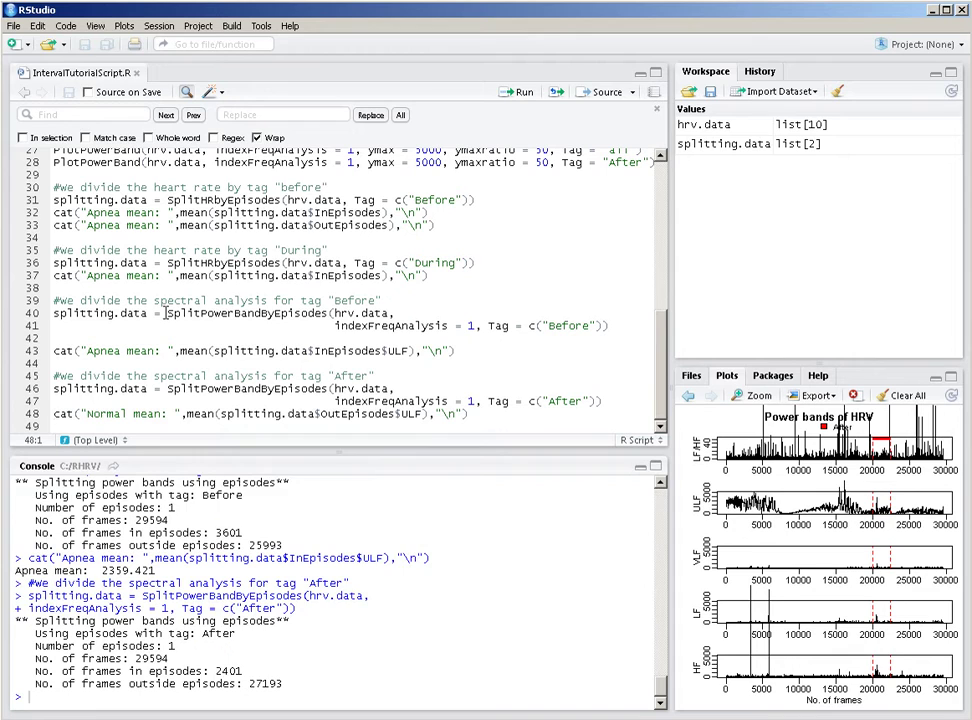
key("ctrl+Return")
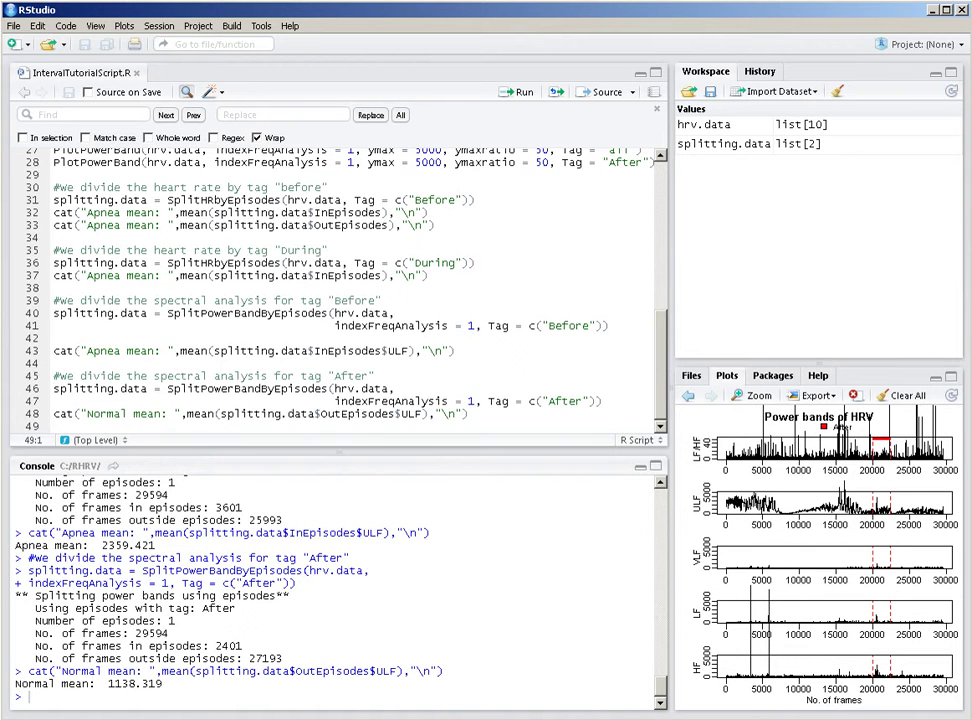
Switch to the web browser and open the Documentation page of the RHRV project website
key("alt+Tab")
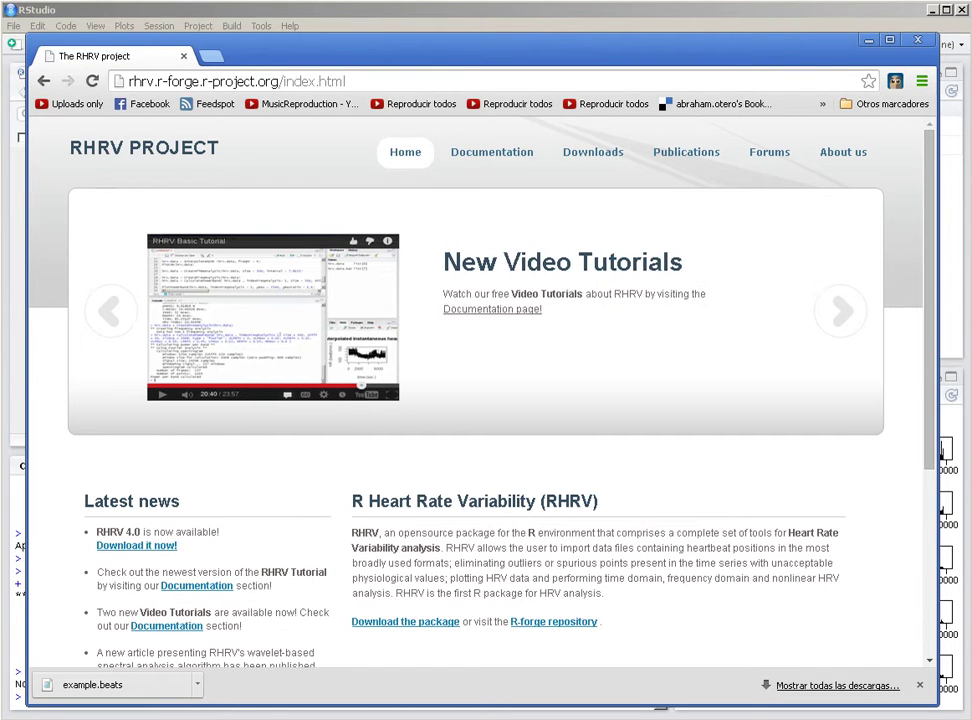
left_click(462, 164)
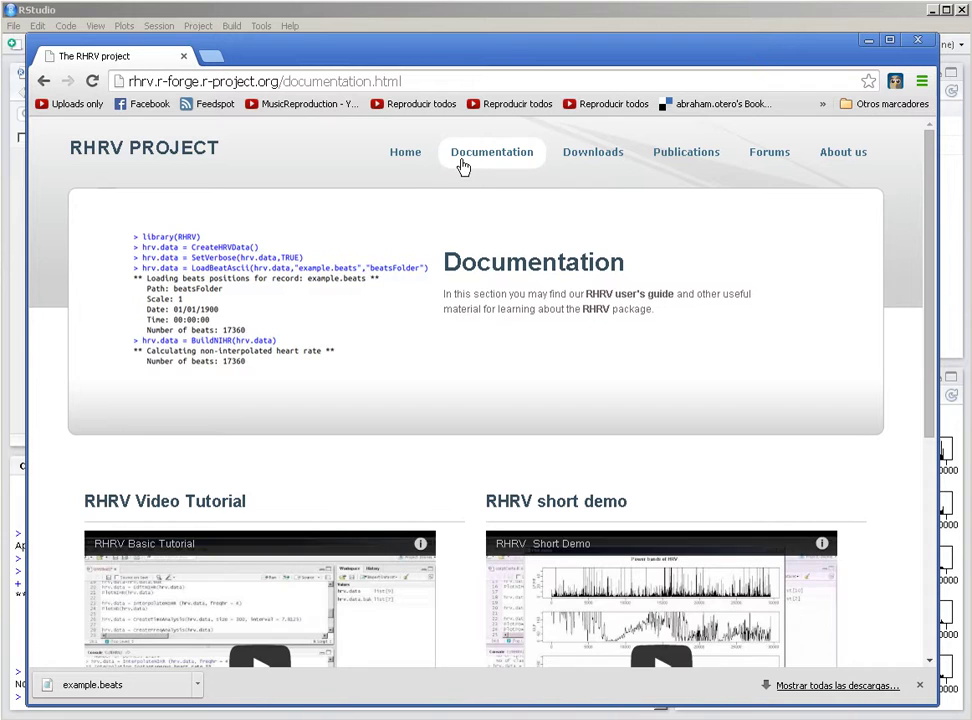